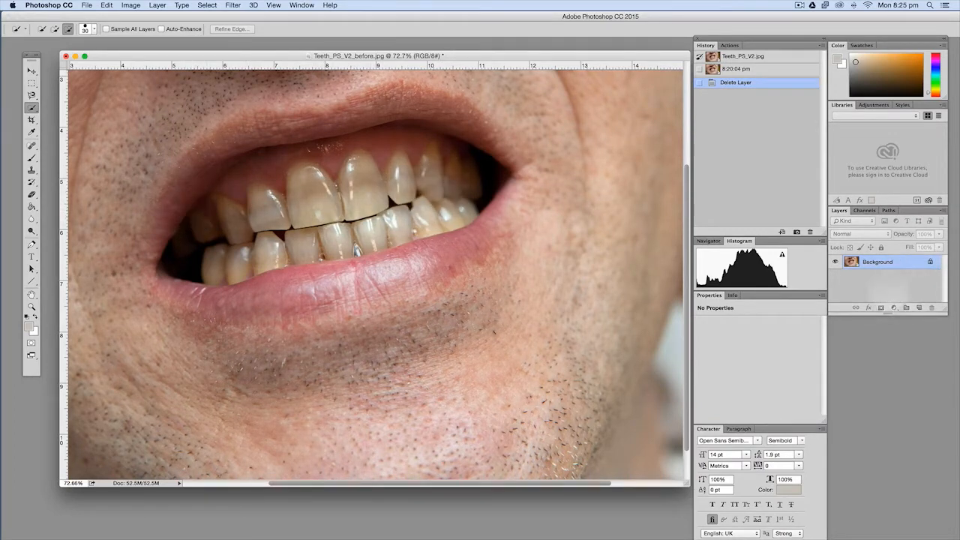
Duplicate the Background layer onto a new layer
key(super+j)
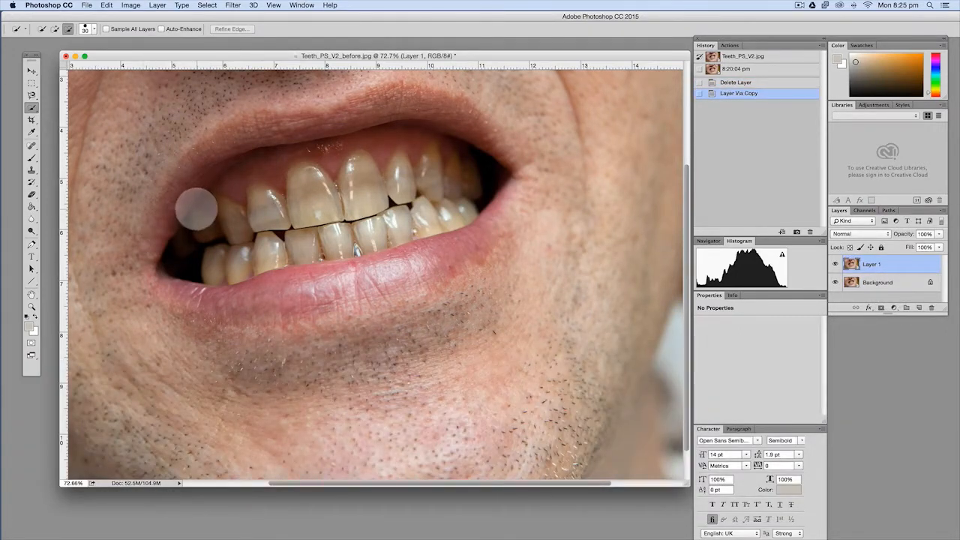
click(206, 213)
drag(205, 213, 215, 216)
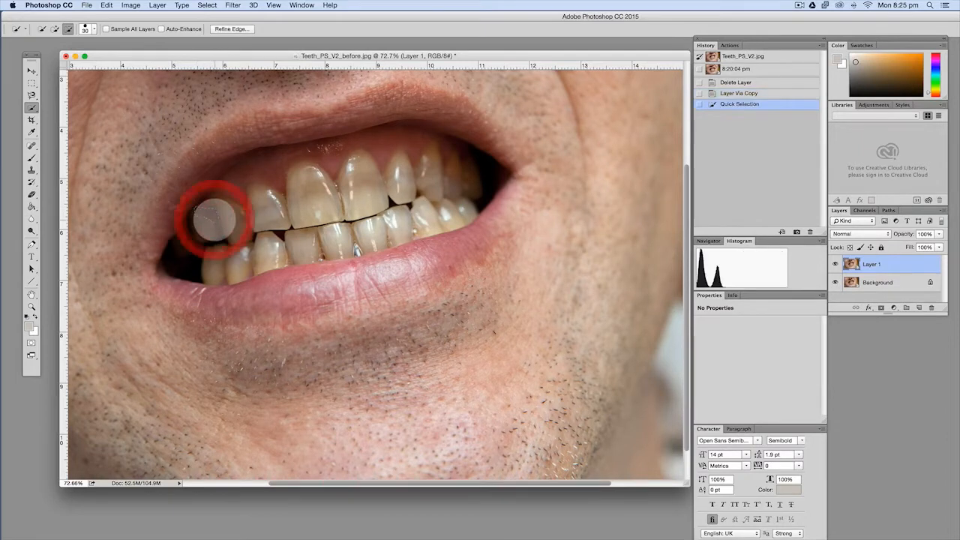
right_click(215, 216)
click(225, 210)
Trace a closed Magnetic Lasso selection around the upper and lower teeth
click(31, 93)
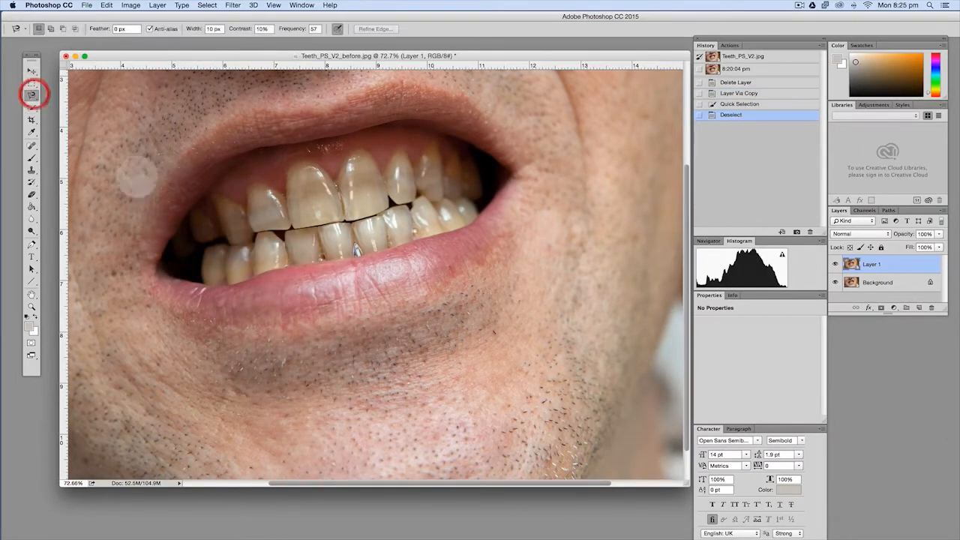
click(199, 210)
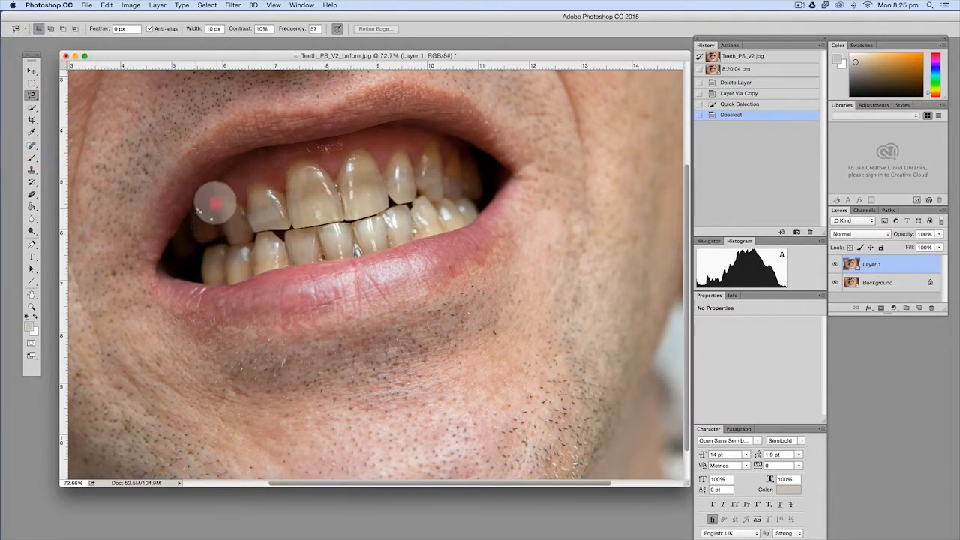
mouse_move(213, 194)
mouse_down()
mouse_move(245, 205)
mouse_move(252, 182)
mouse_move(287, 193)
mouse_move(293, 165)
mouse_move(321, 161)
mouse_move(334, 180)
mouse_move(355, 150)
mouse_move(384, 172)
mouse_move(404, 146)
mouse_move(421, 164)
mouse_move(438, 135)
mouse_move(447, 158)
mouse_move(471, 162)
mouse_move(482, 191)
mouse_move(470, 197)
mouse_move(475, 223)
mouse_move(450, 237)
mouse_move(219, 288)
mouse_move(200, 280)
mouse_move(204, 253)
mouse_move(228, 245)
mouse_move(226, 233)
mouse_move(192, 240)
mouse_move(199, 212)
mouse_up()
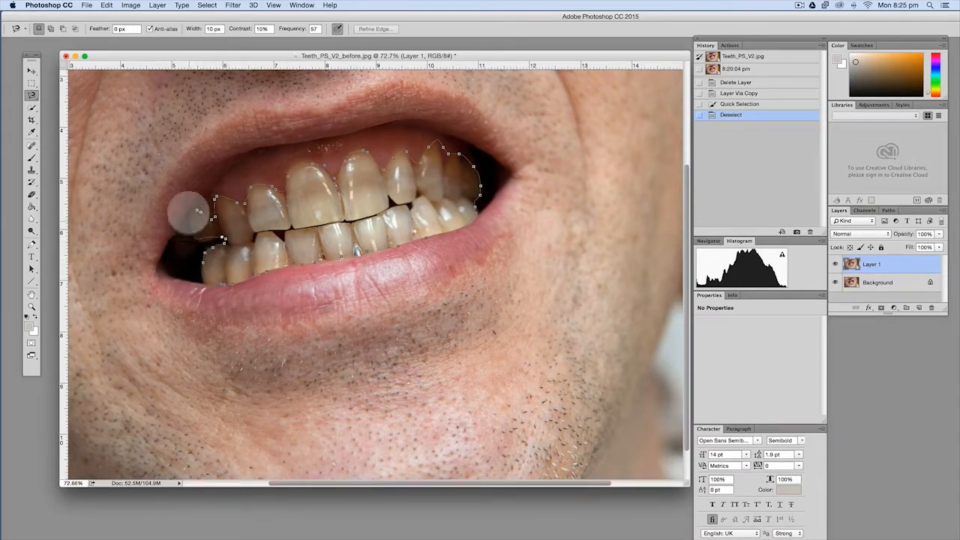
double_click(189, 204)
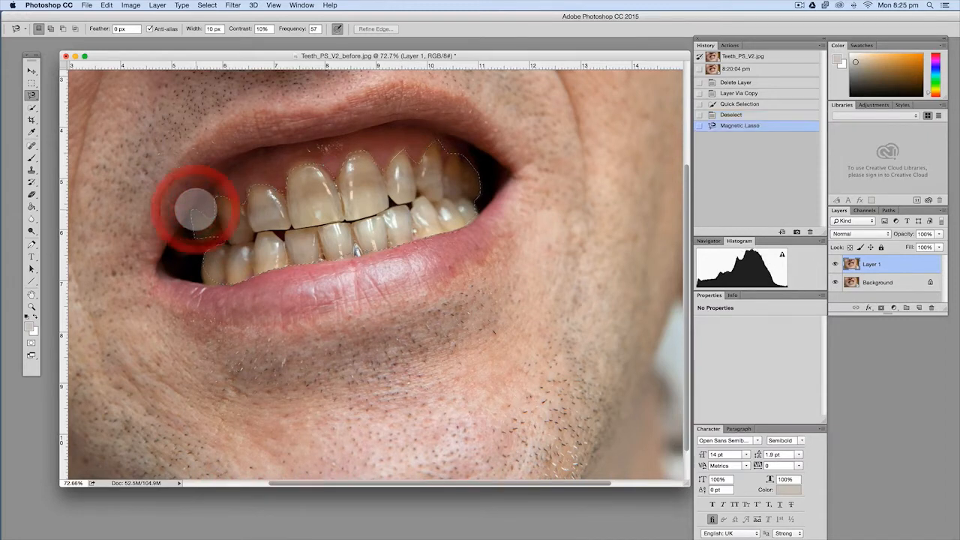
Refine the teeth selection's edge with Smart Radius enabled, a 4.2 px feather and 15% contrast
click(374, 29)
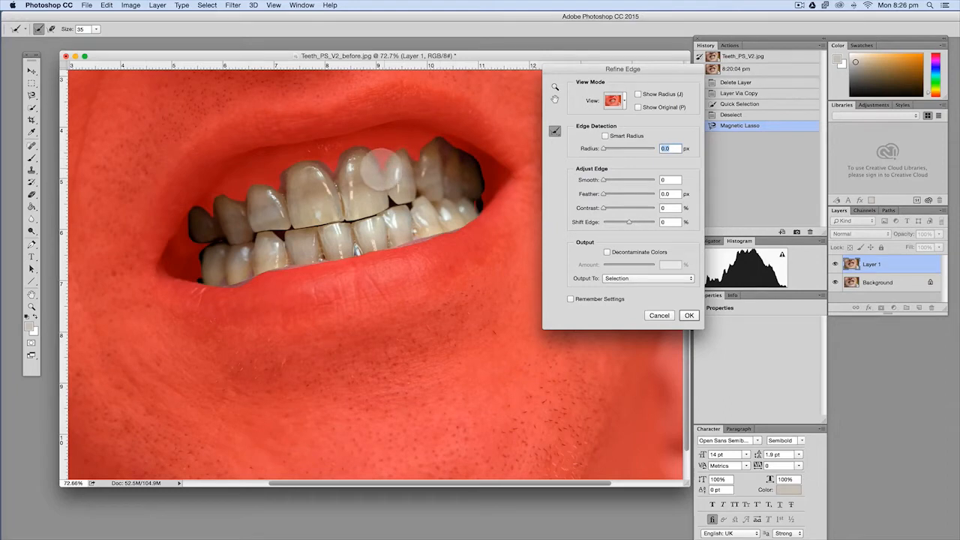
drag(381, 169, 370, 148)
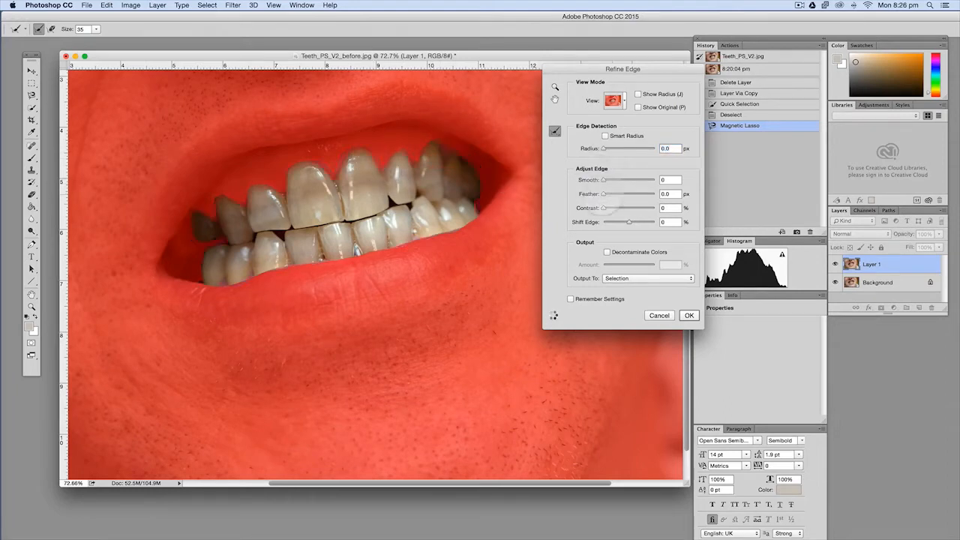
click(610, 207)
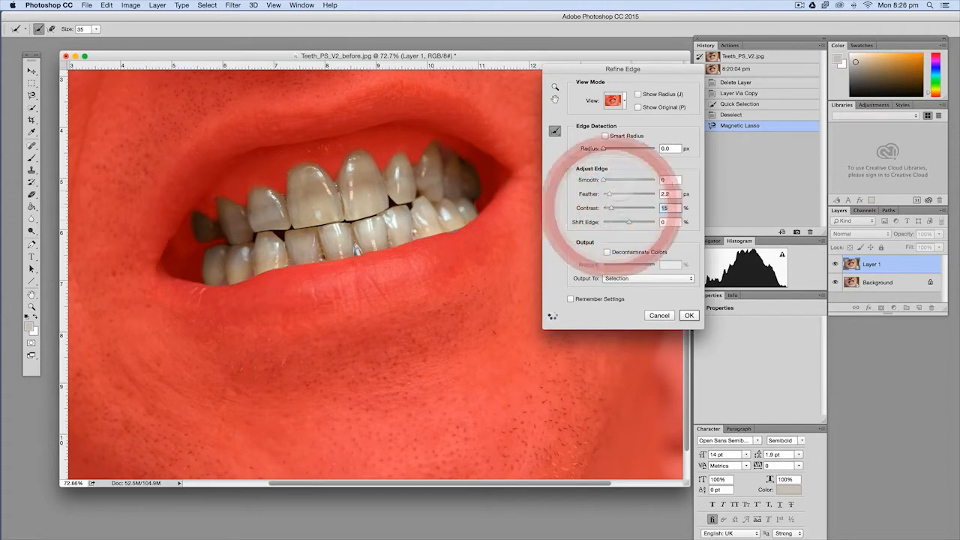
click(604, 136)
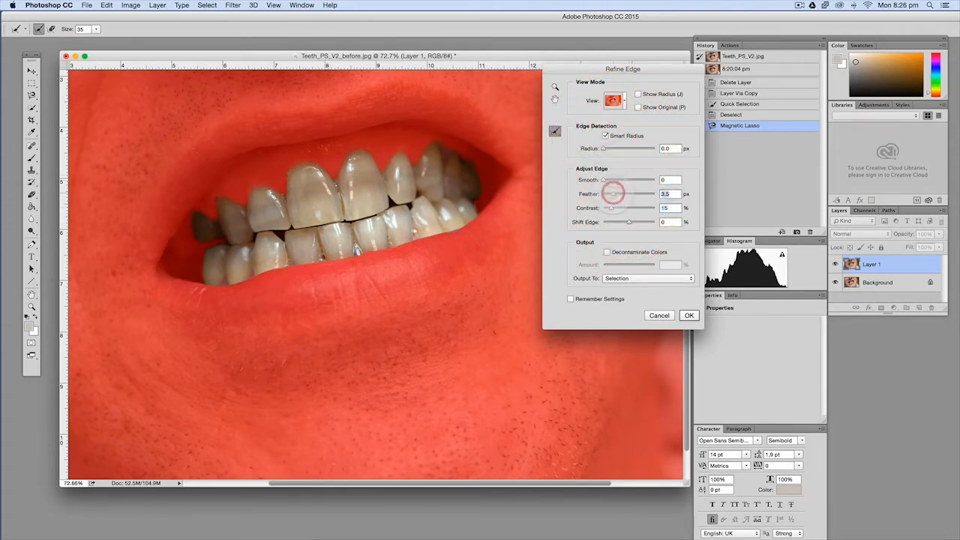
drag(614, 193, 616, 193)
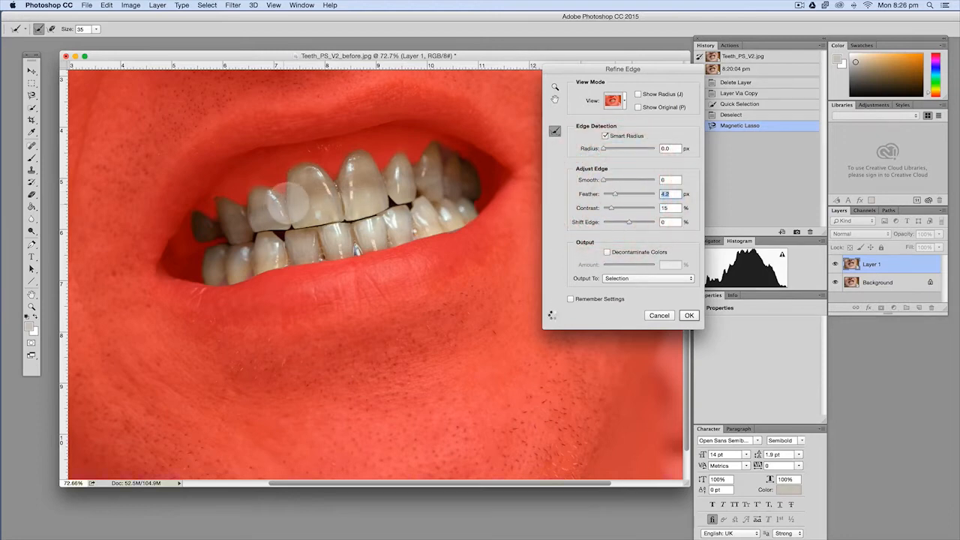
click(293, 217)
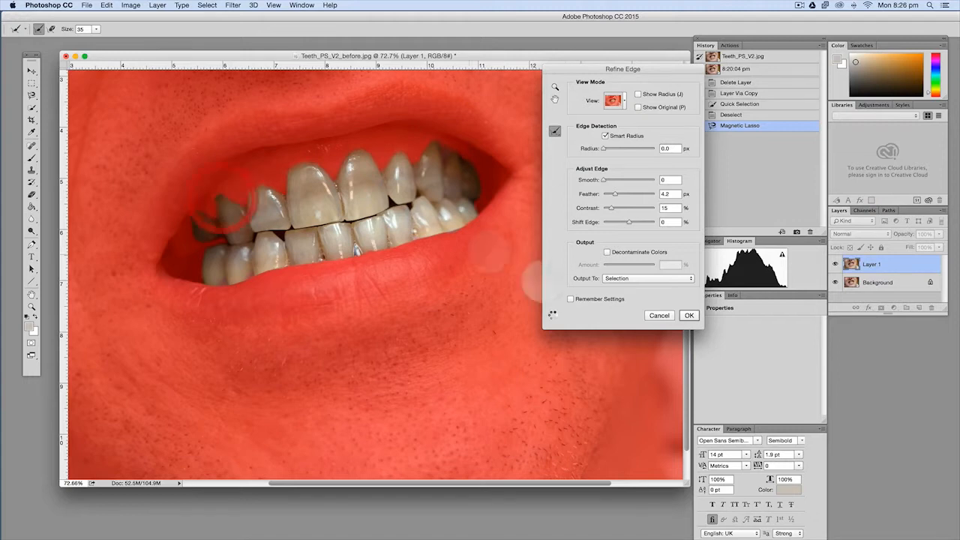
click(687, 315)
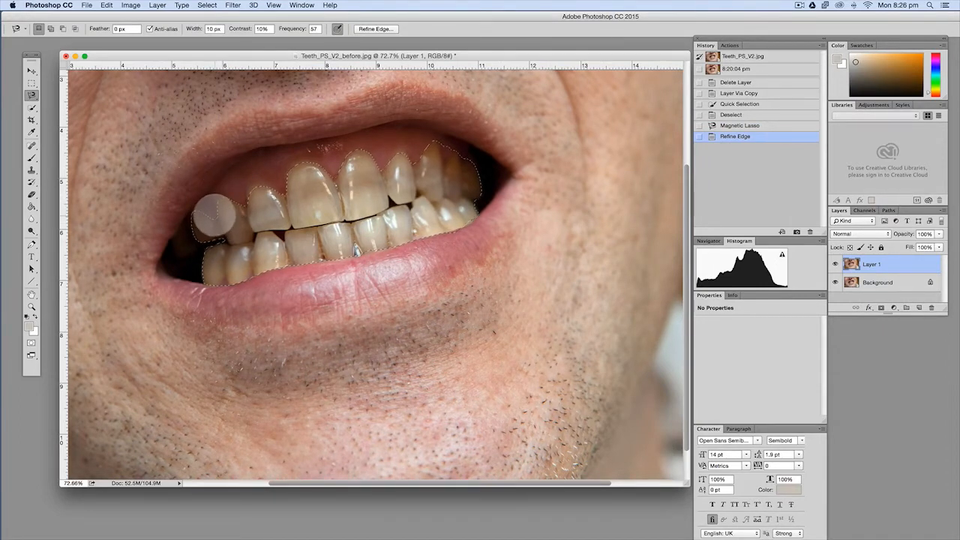
Add the missed area of the leftmost upper back tooth to the selection with the Magnetic Lasso
key(shift)
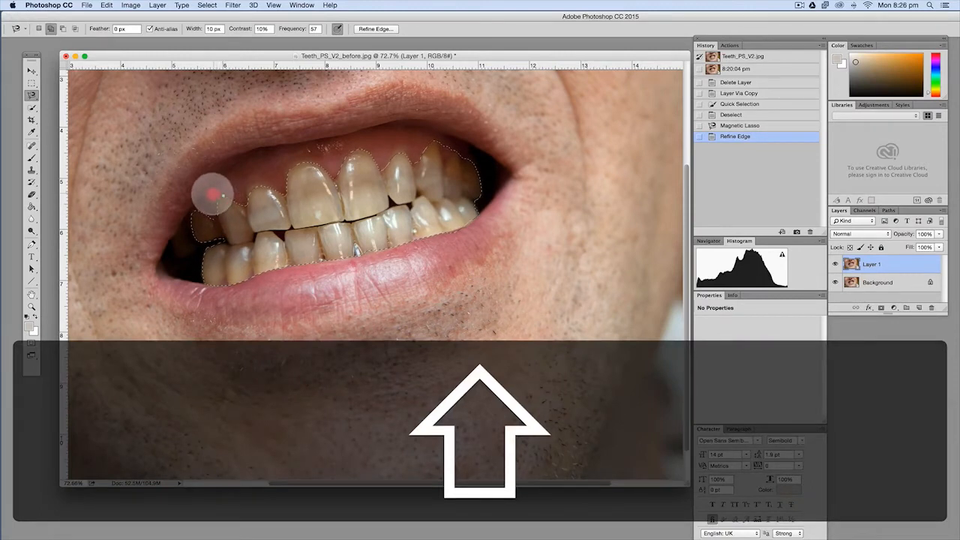
click(212, 195)
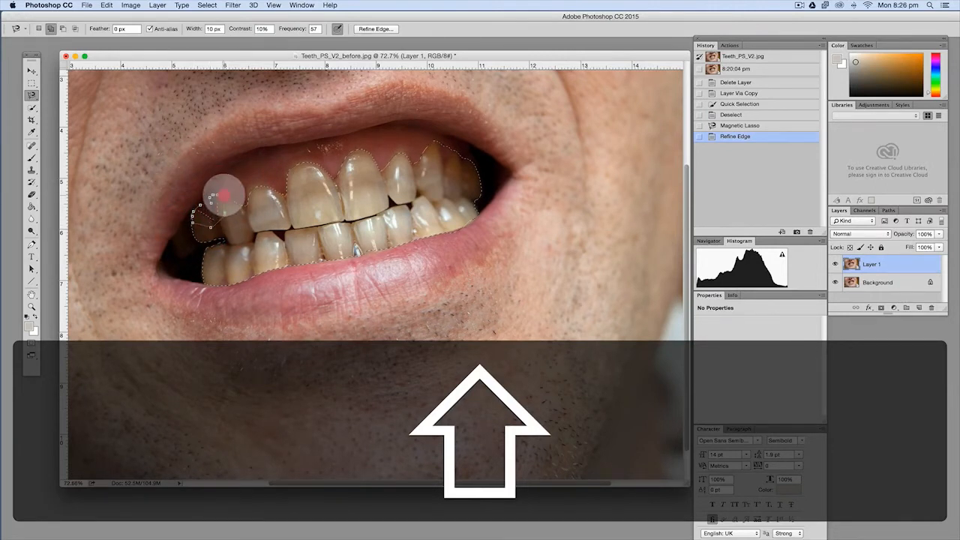
double_click(218, 192)
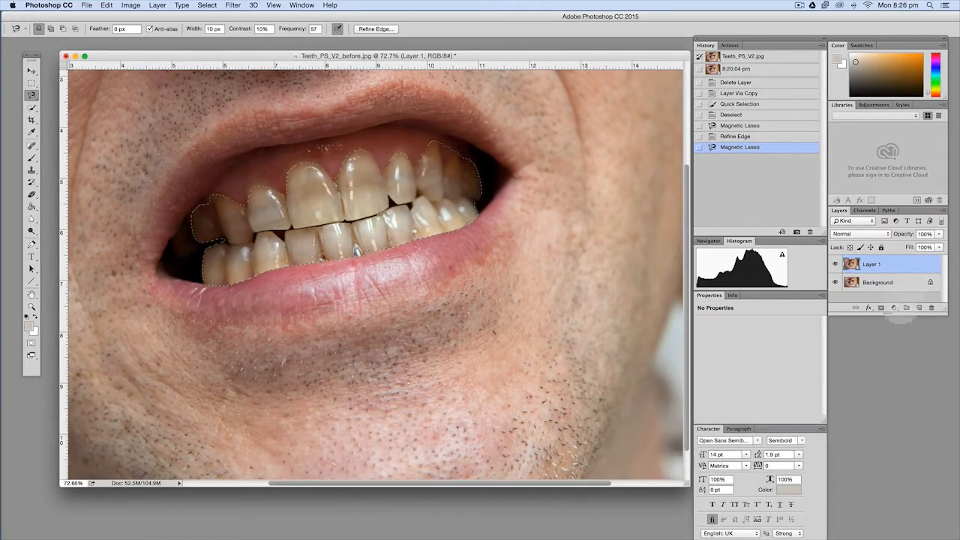
Add a Hue/Saturation adjustment layer for the selected teeth and set the Yellows lightness to +82
click(893, 308)
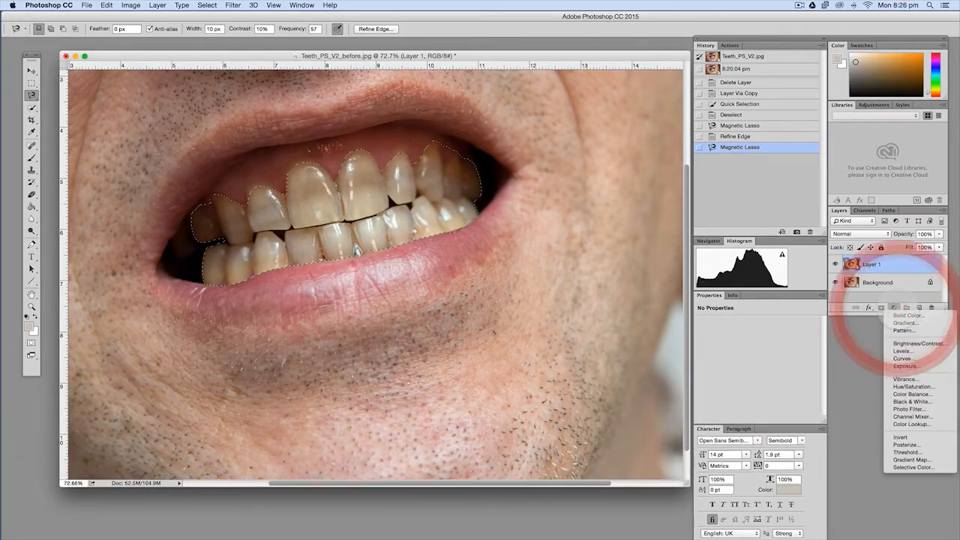
click(906, 386)
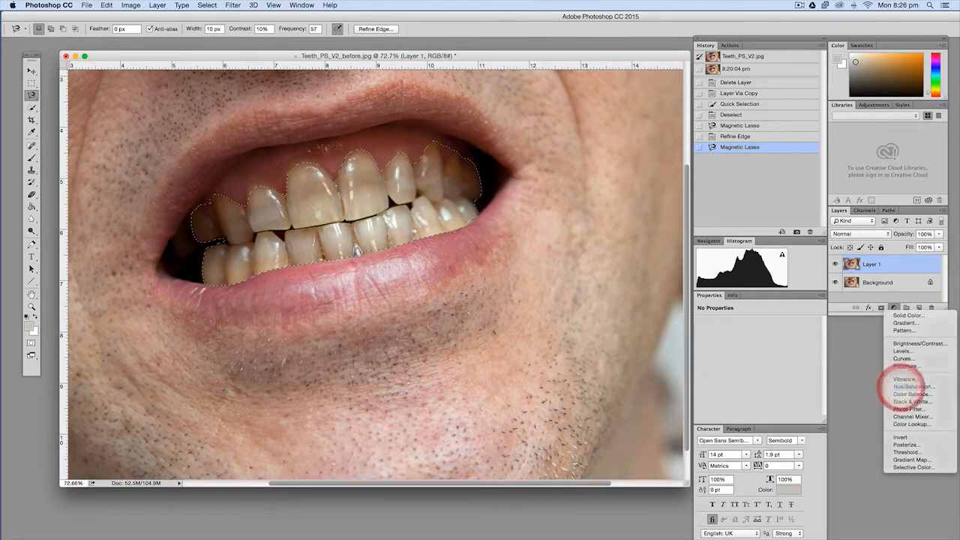
click(754, 336)
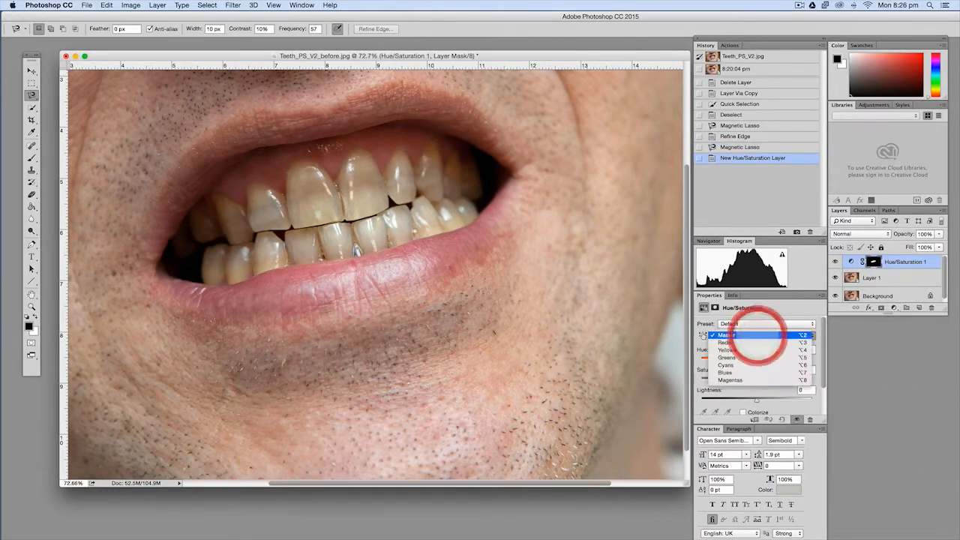
click(749, 349)
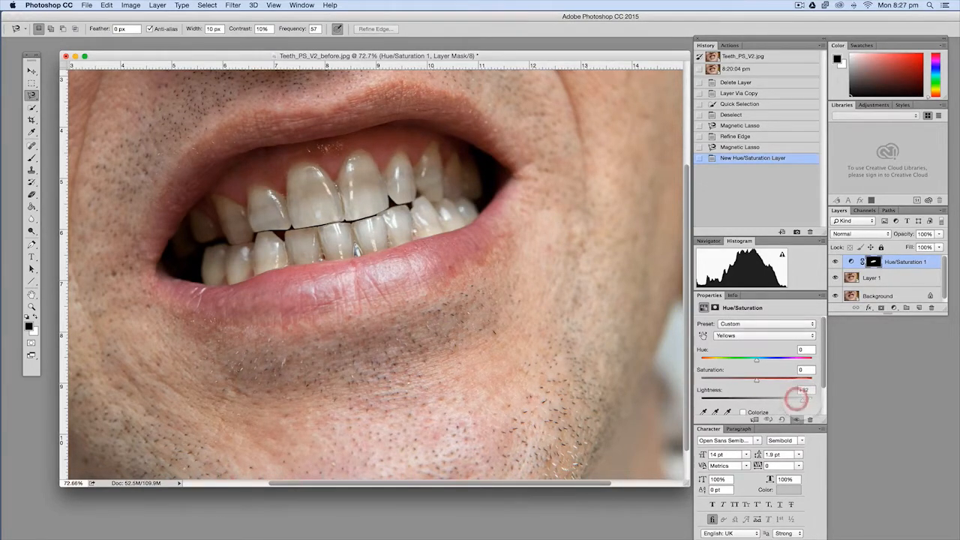
drag(795, 400, 802, 399)
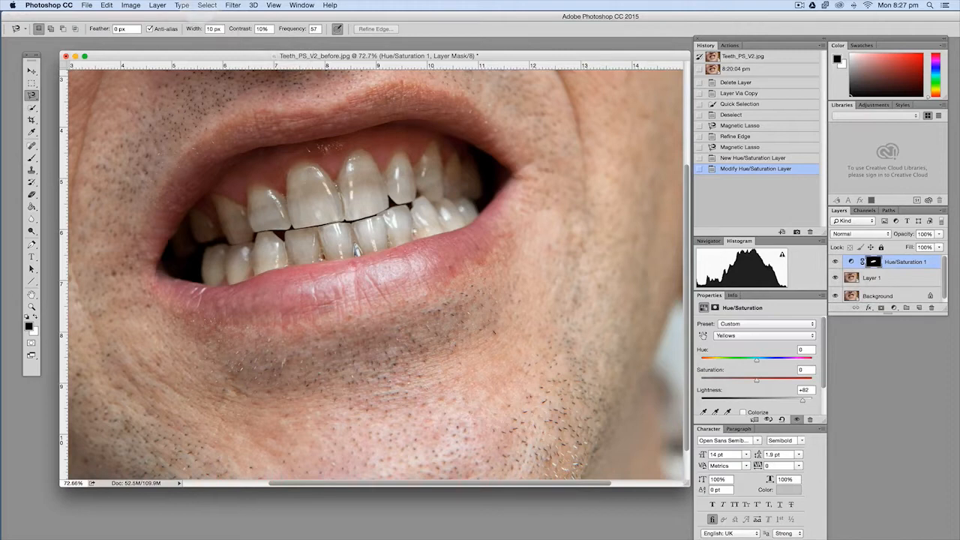
Flatten the image and create a new empty layer above the background
click(158, 5)
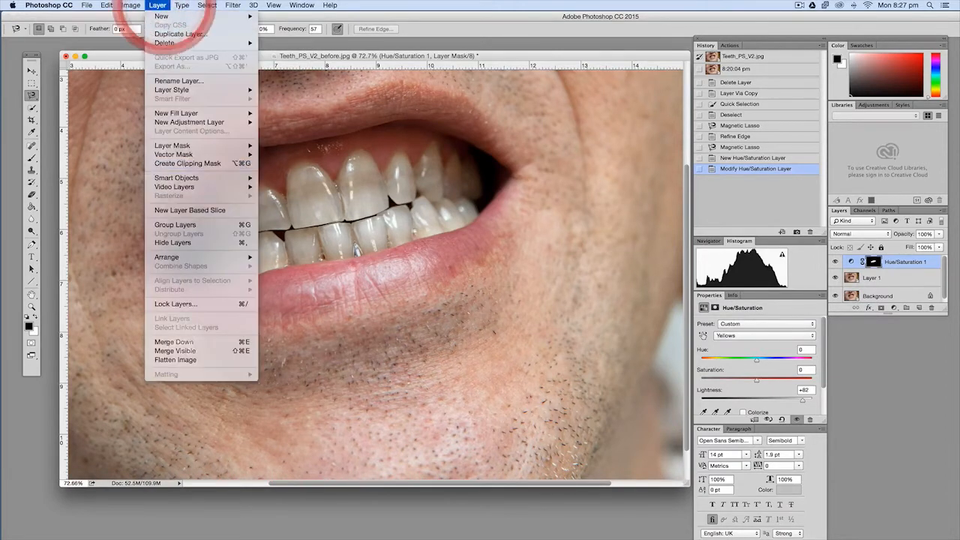
click(180, 359)
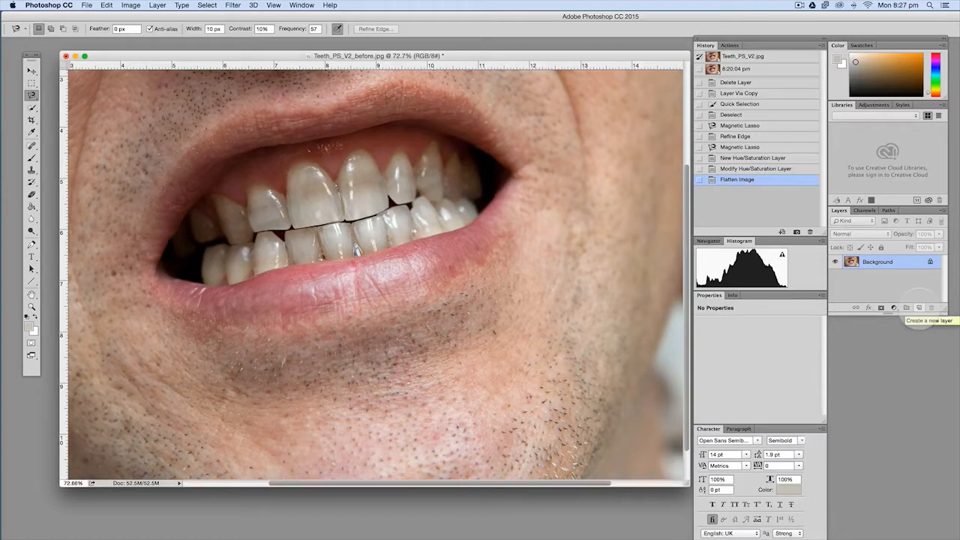
click(918, 308)
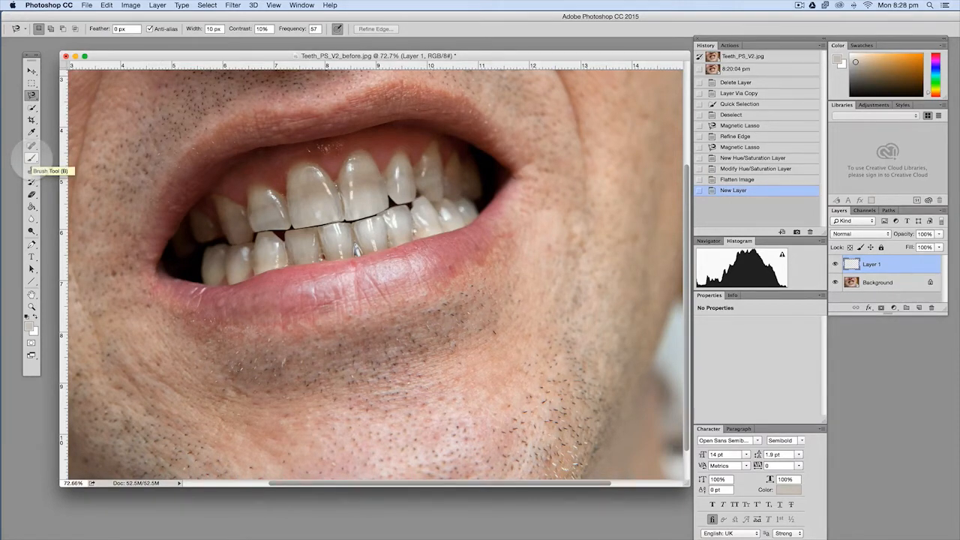
Set up the Brush tool with a soft 160 px tip at 0% hardness and the Color blending mode
key(b)
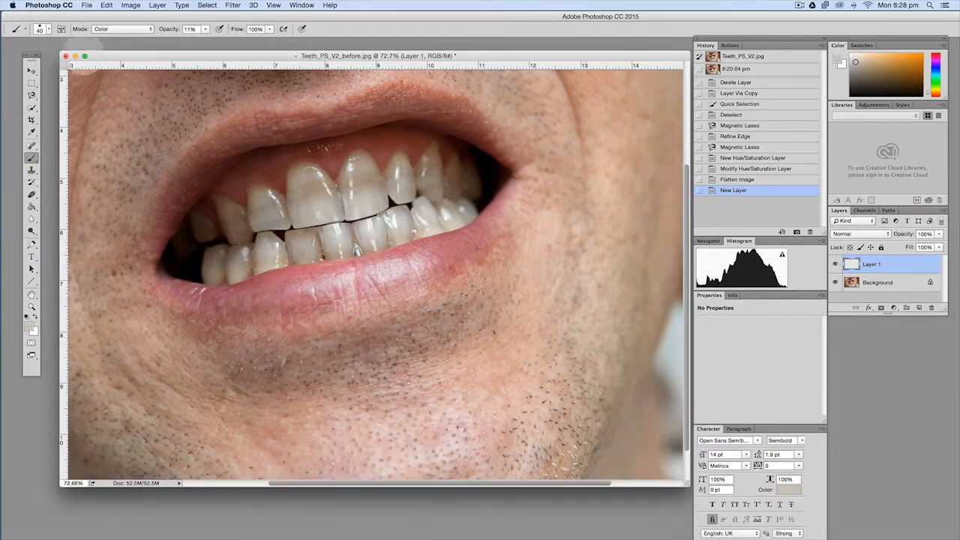
click(47, 29)
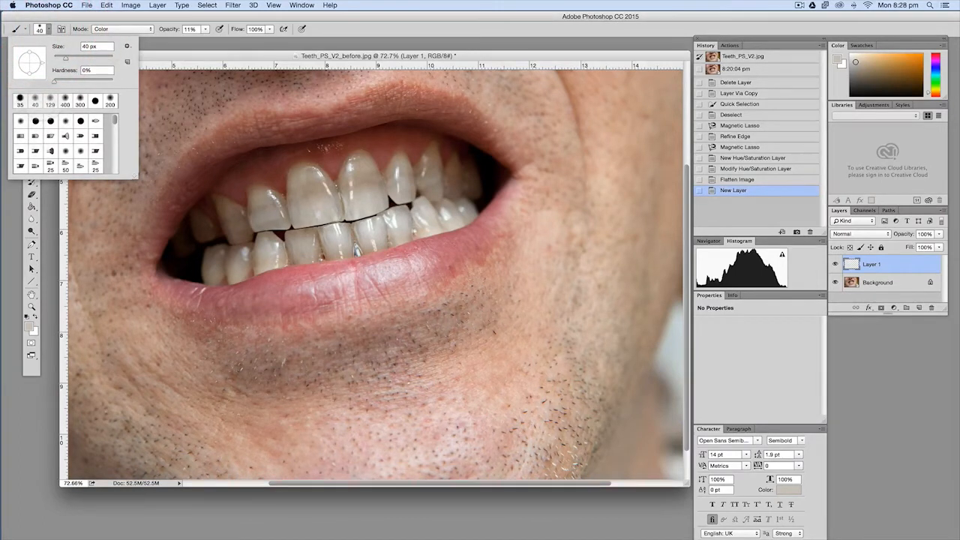
click(36, 99)
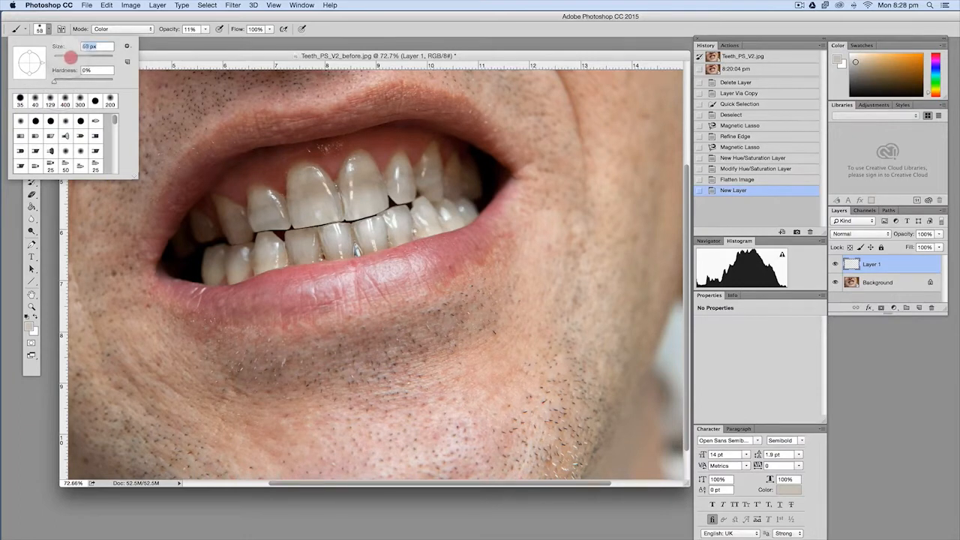
drag(70, 56, 74, 57)
click(81, 58)
drag(81, 58, 93, 58)
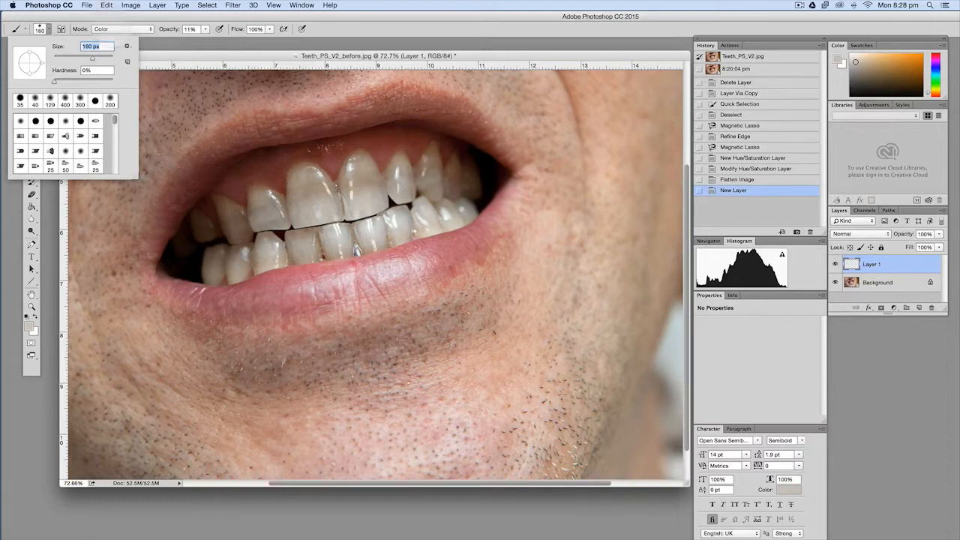
click(122, 29)
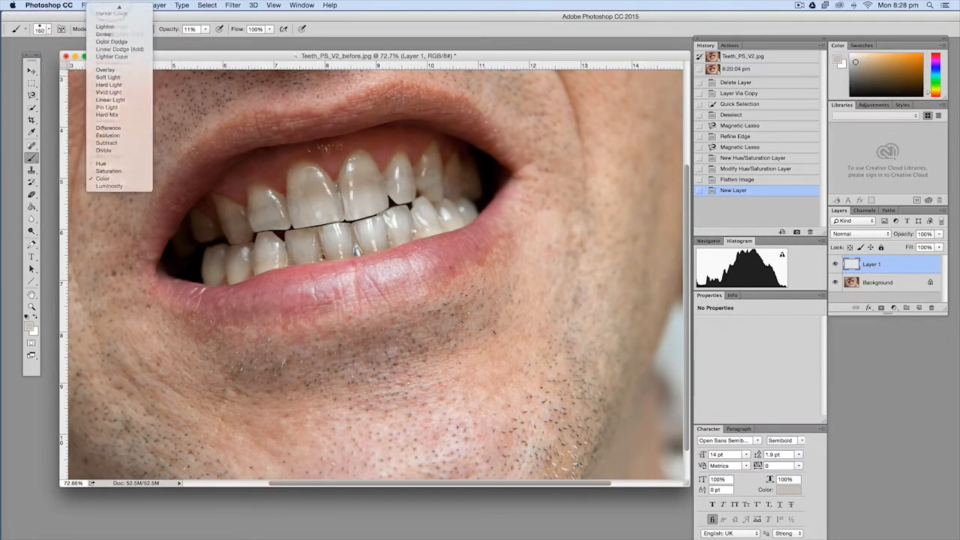
click(119, 7)
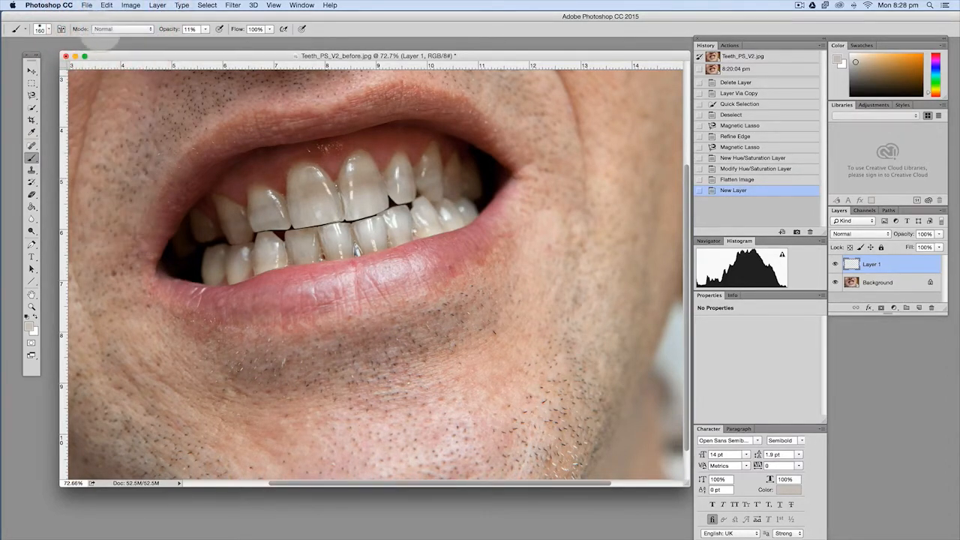
click(108, 29)
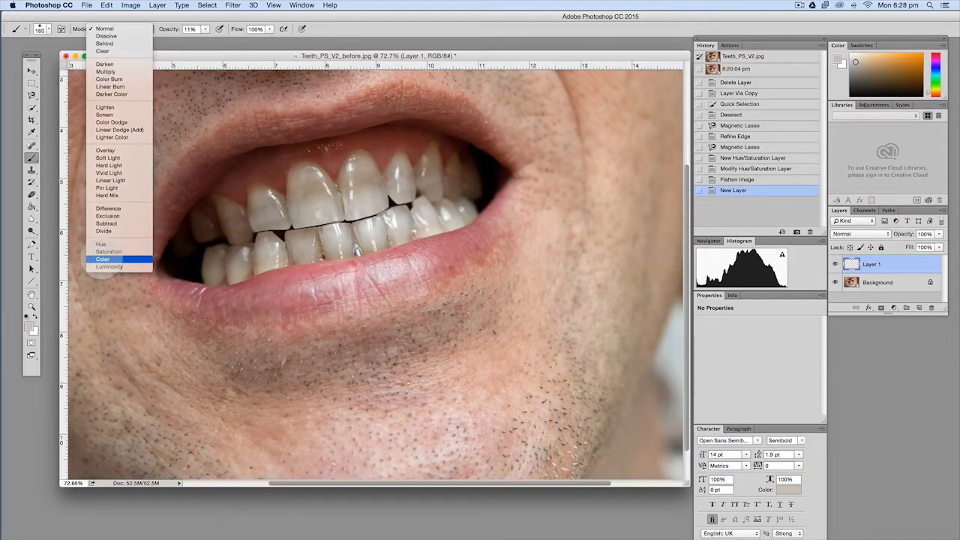
click(103, 259)
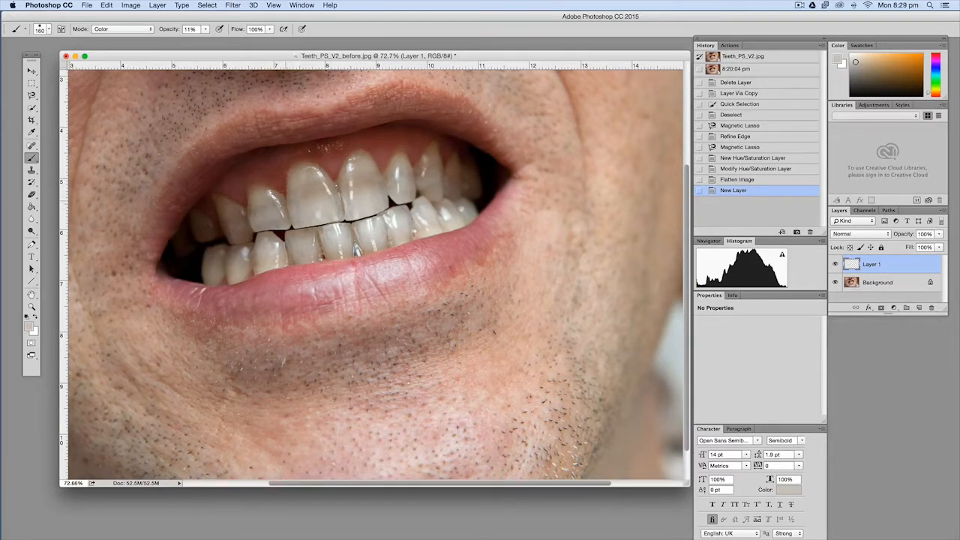
Sample a light tooth colour from the lower part of the large upper front tooth as the brush colour
scroll(308, 194, up, 3)
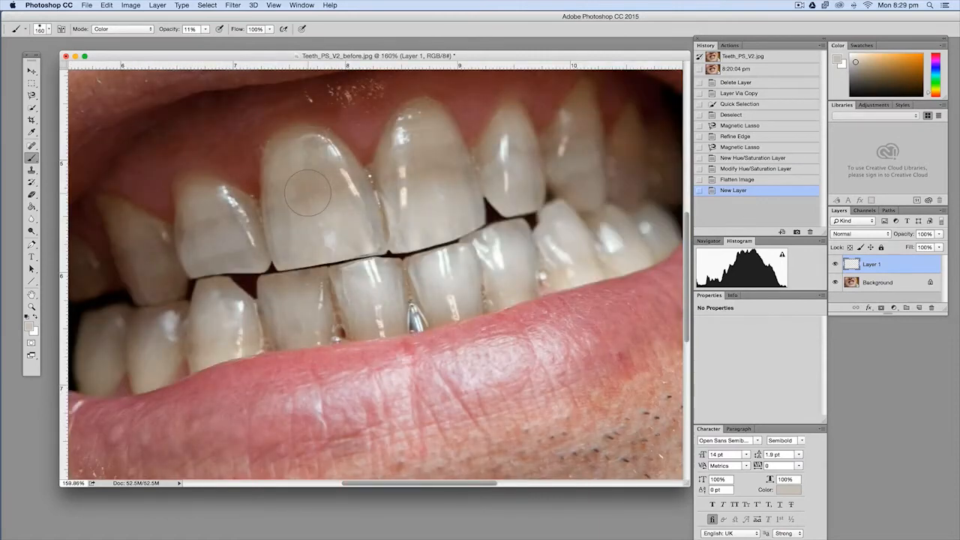
mouse_move(308, 192)
mouse_down()
mouse_move(332, 237)
mouse_move(348, 222)
mouse_move(304, 237)
mouse_up()
alt+click(299, 240)
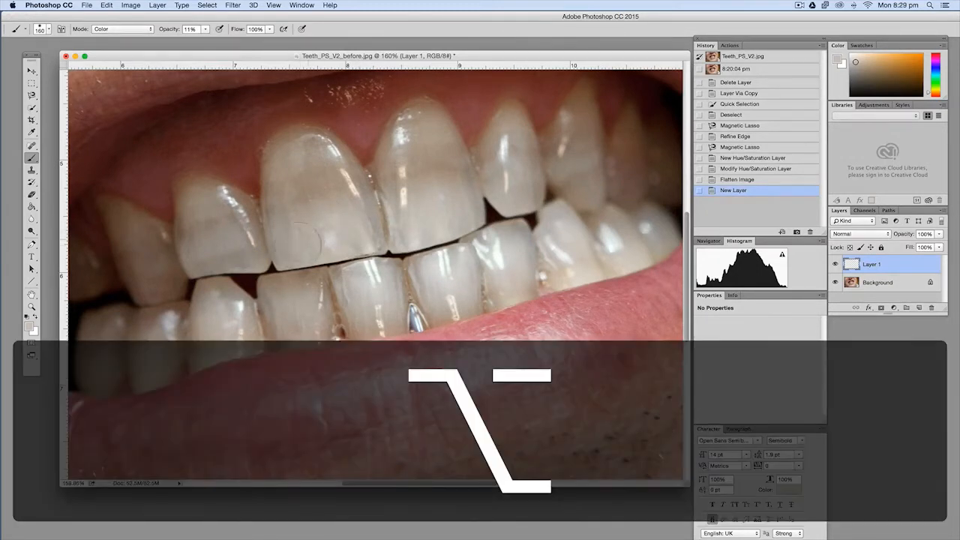
alt+click(299, 242)
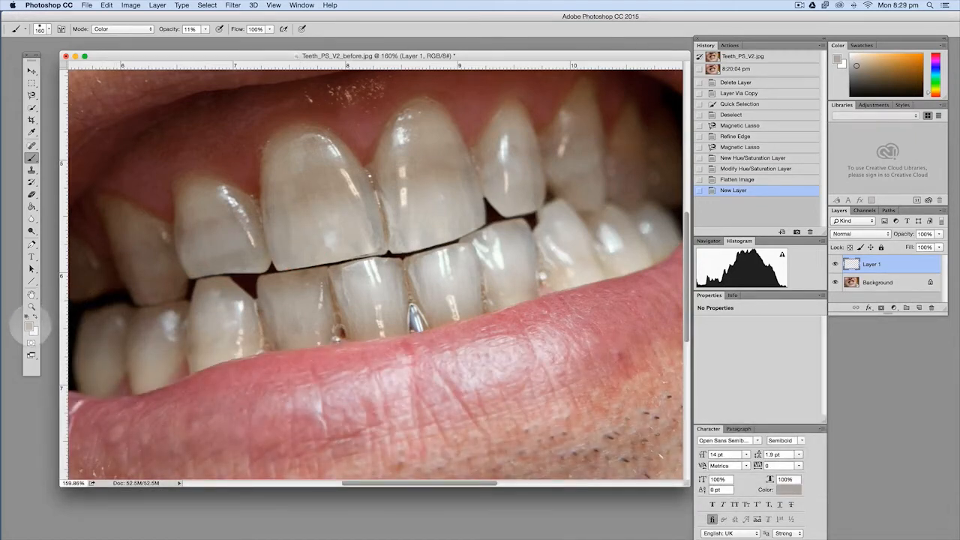
Sample light tooth colours from the teeth, ending with the bright upper part of the lower front tooth as the brush colour
key(alt)
alt+click(224, 246)
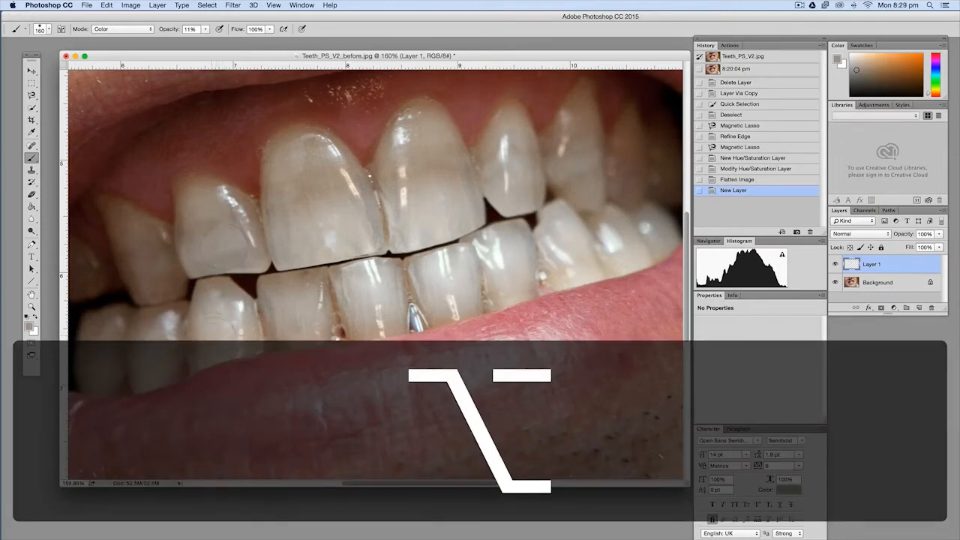
alt+click(222, 329)
drag(368, 284, 366, 282)
alt+click(365, 285)
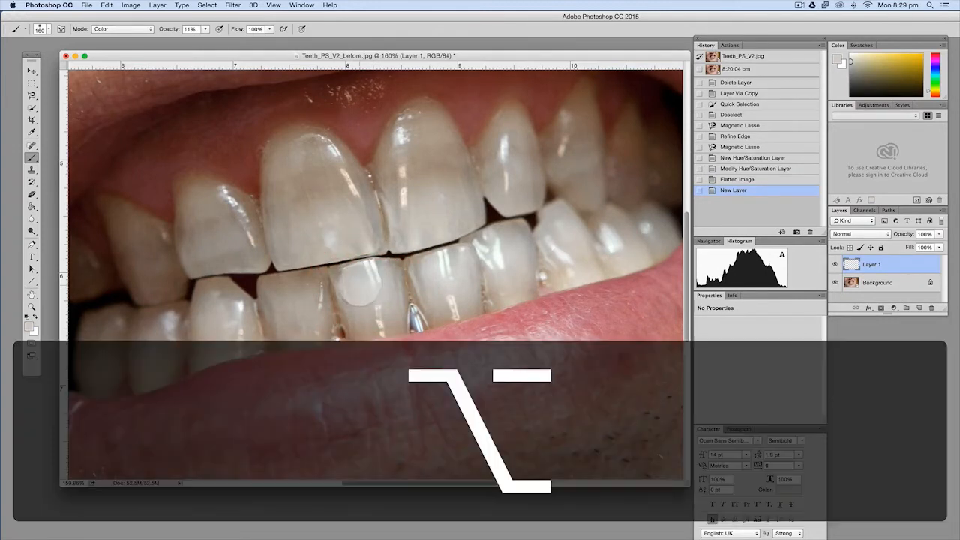
alt+click(359, 286)
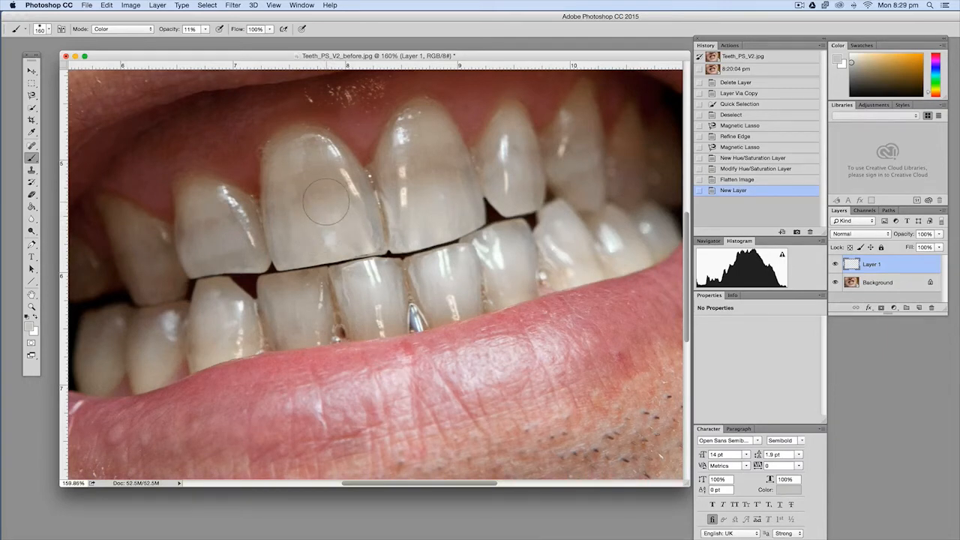
Paint the light tooth colour over the stained areas of both large upper front teeth and the narrower tooth to their right
mouse_move(326, 201)
mouse_down()
mouse_move(315, 177)
mouse_move(318, 196)
mouse_move(296, 183)
mouse_move(295, 197)
mouse_move(330, 188)
mouse_move(314, 160)
mouse_up()
mouse_move(298, 192)
mouse_down()
mouse_move(299, 220)
mouse_move(325, 234)
mouse_move(340, 222)
mouse_up()
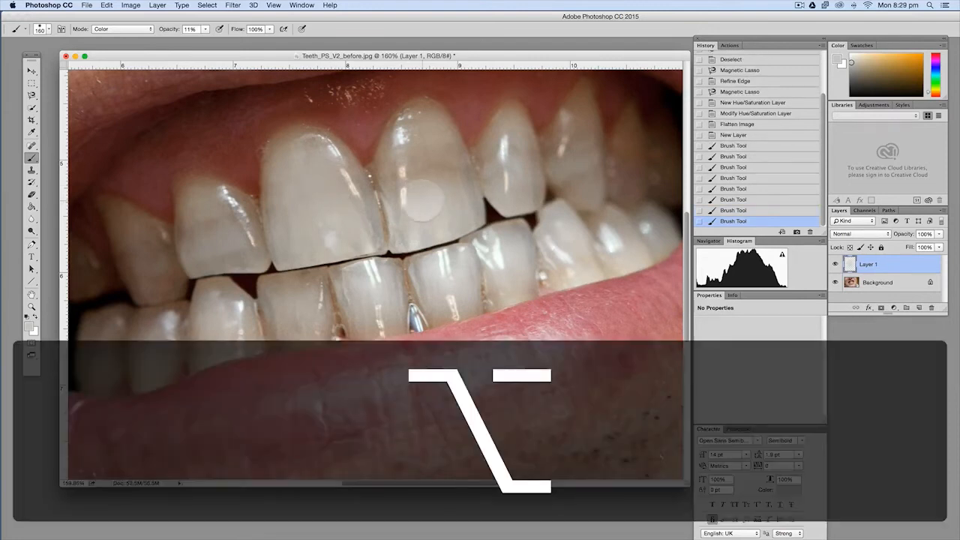
mouse_move(424, 200)
mouse_down()
mouse_move(355, 197)
mouse_move(422, 189)
mouse_up()
mouse_move(427, 180)
mouse_down()
mouse_move(446, 192)
mouse_move(442, 165)
mouse_move(431, 187)
mouse_move(410, 185)
mouse_move(413, 150)
mouse_up()
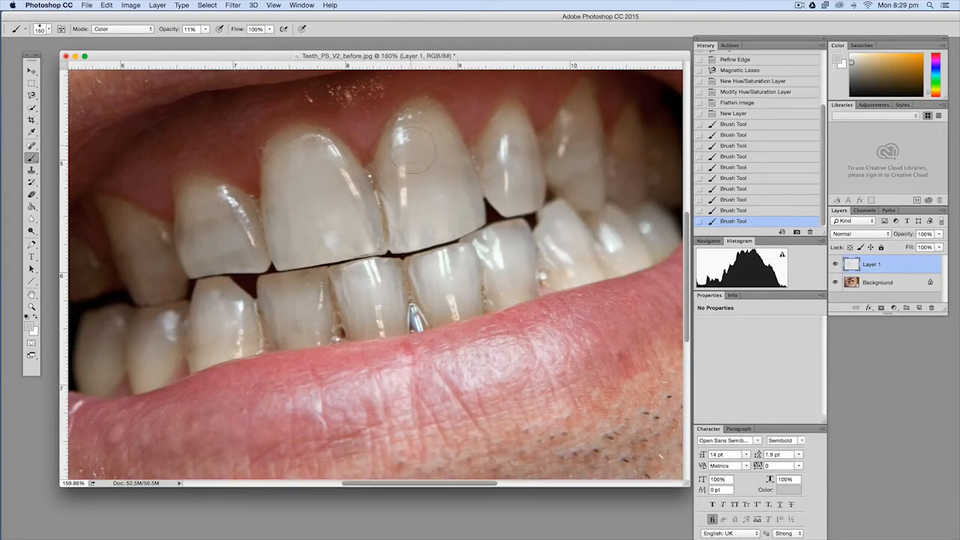
alt+click(512, 179)
drag(510, 154, 515, 169)
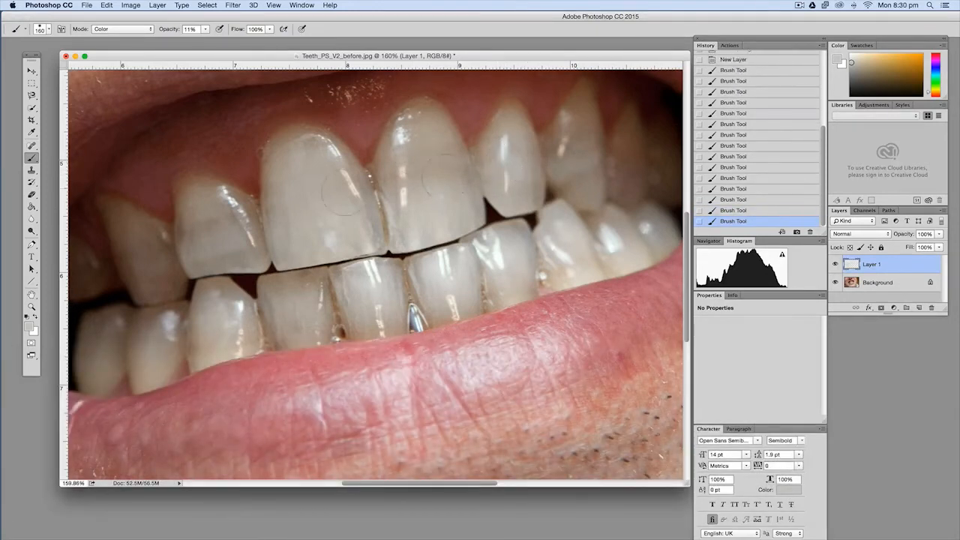
Paint over the left edge of the left large upper front tooth and the discoloured body of the smaller tooth beside it
drag(286, 208, 295, 212)
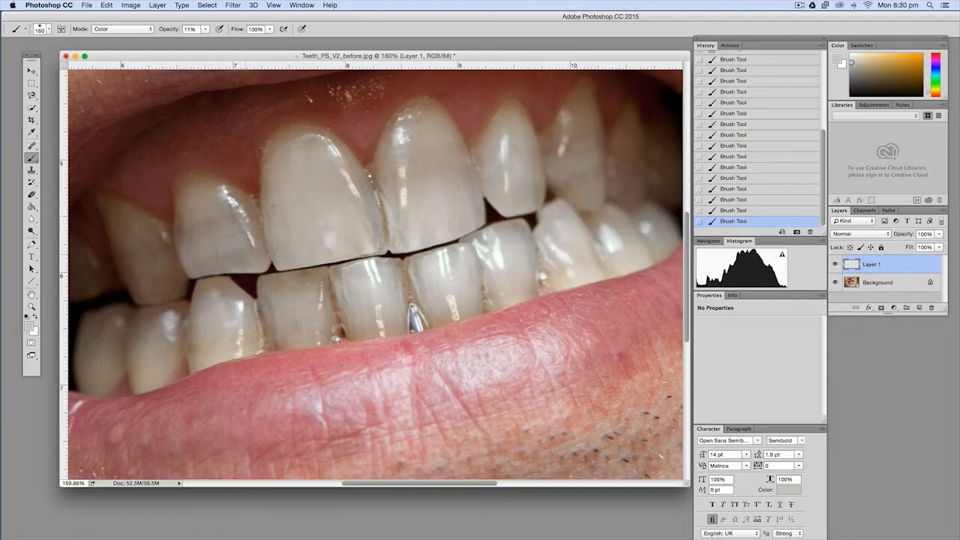
alt+click(228, 247)
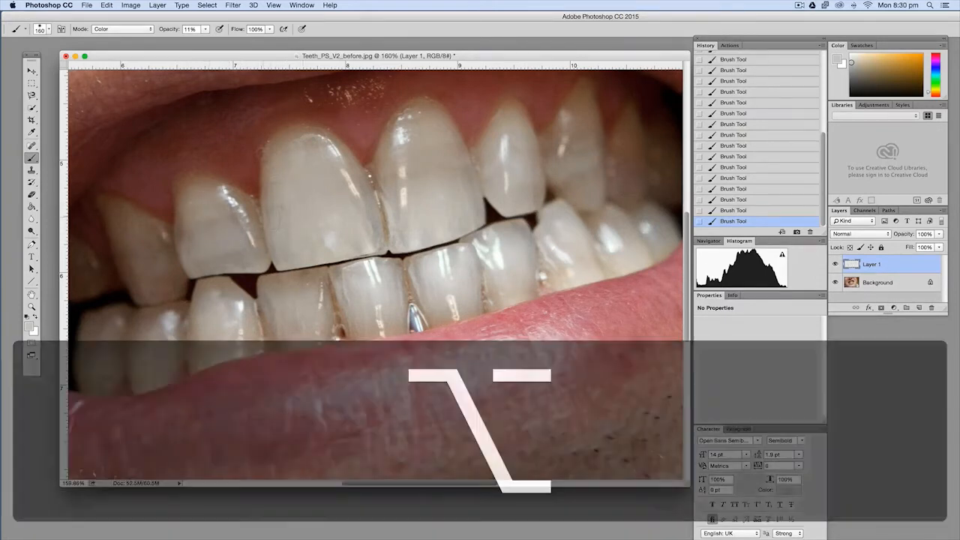
drag(213, 231, 219, 237)
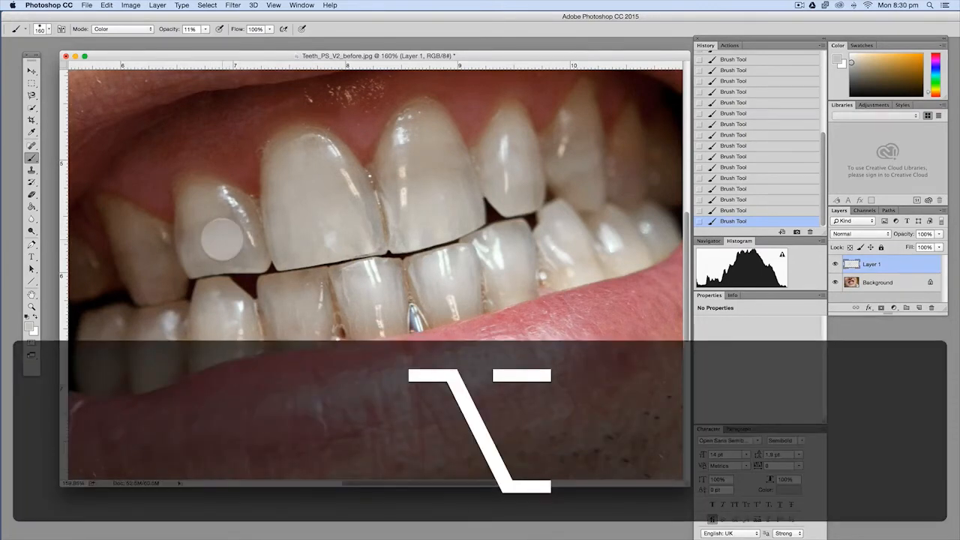
alt+click(219, 237)
drag(216, 233, 204, 218)
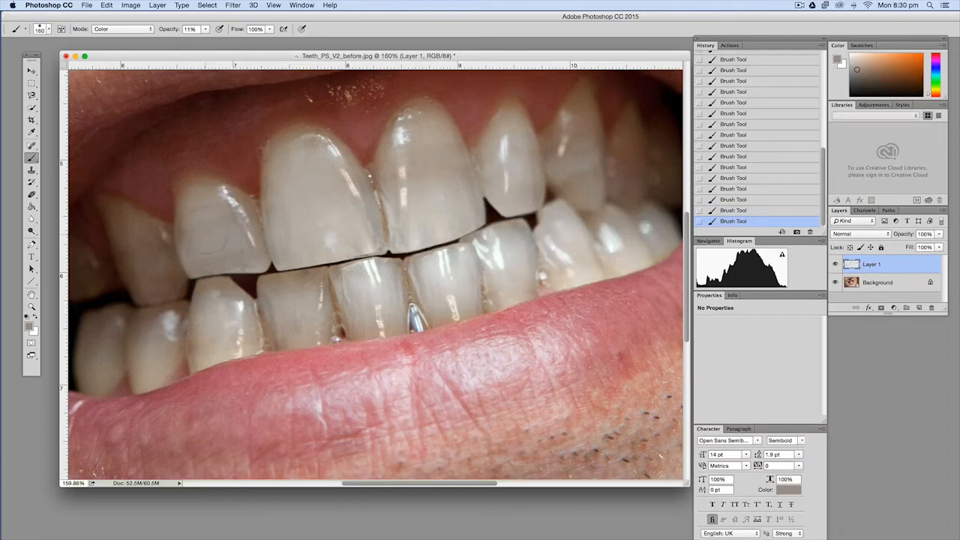
Reduce the brush to 90 px and even out the two lower teeth below the left large front tooth with sampled light colour
alt+click(292, 310)
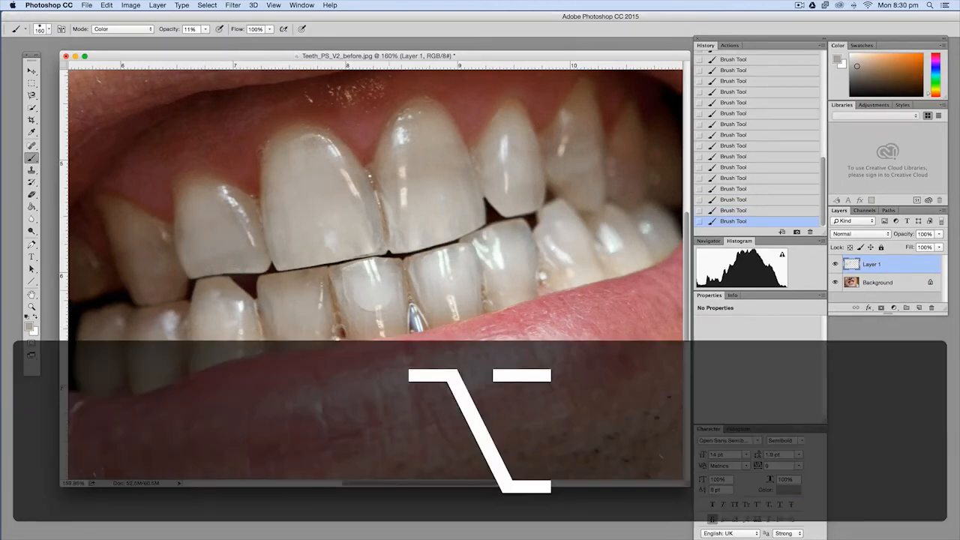
alt+click(368, 291)
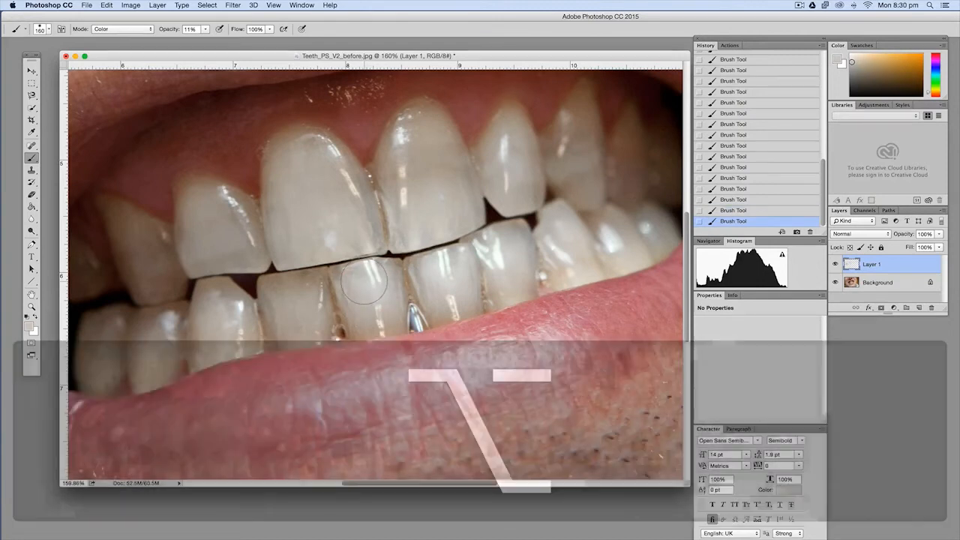
key(bracketleft)
key(bracketleft)
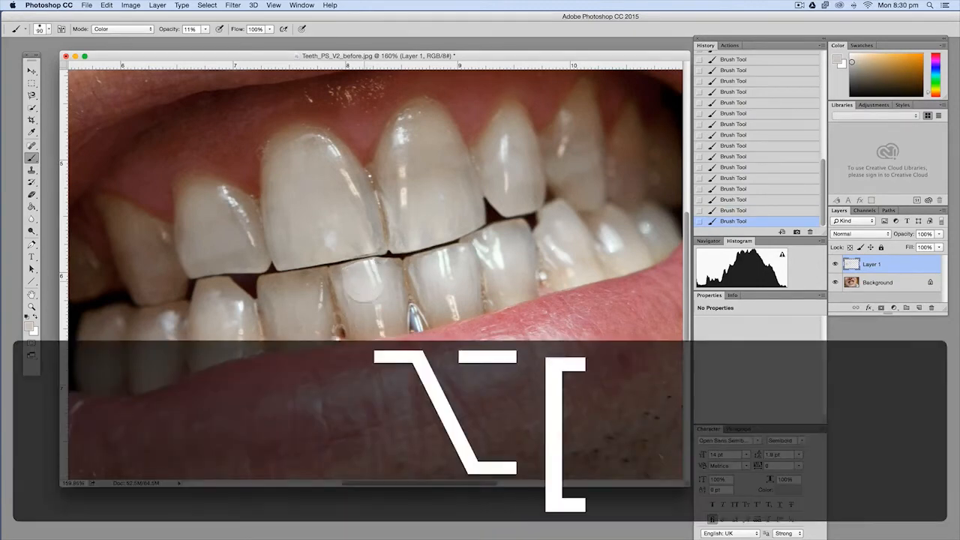
alt+click(355, 290)
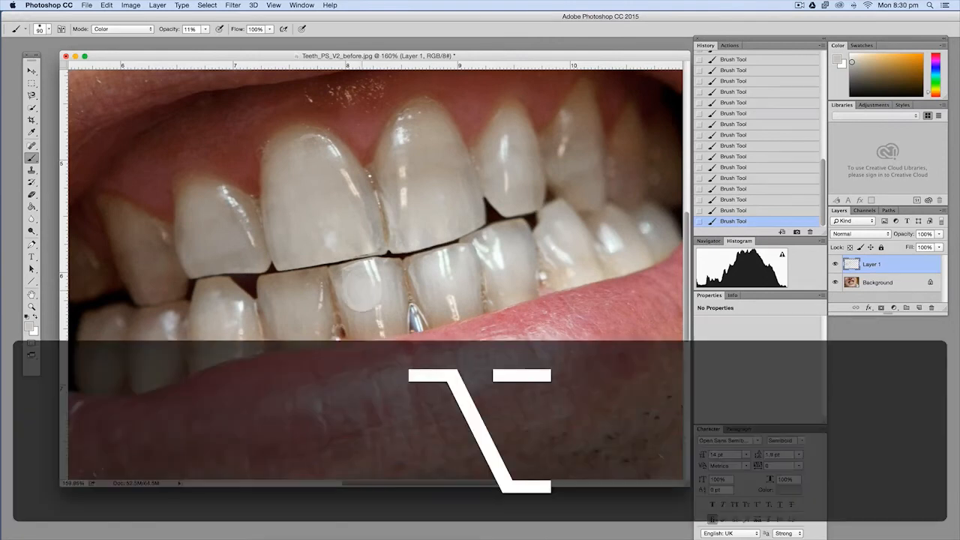
alt+click(358, 289)
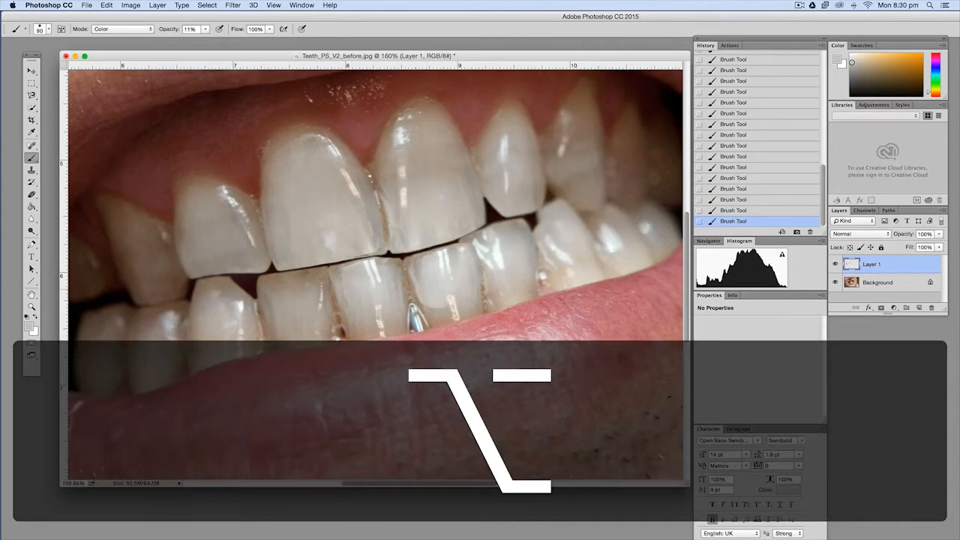
Recolour the next two lower teeth to the right, resampling a light colour from the second one's bright highlight
alt+click(426, 277)
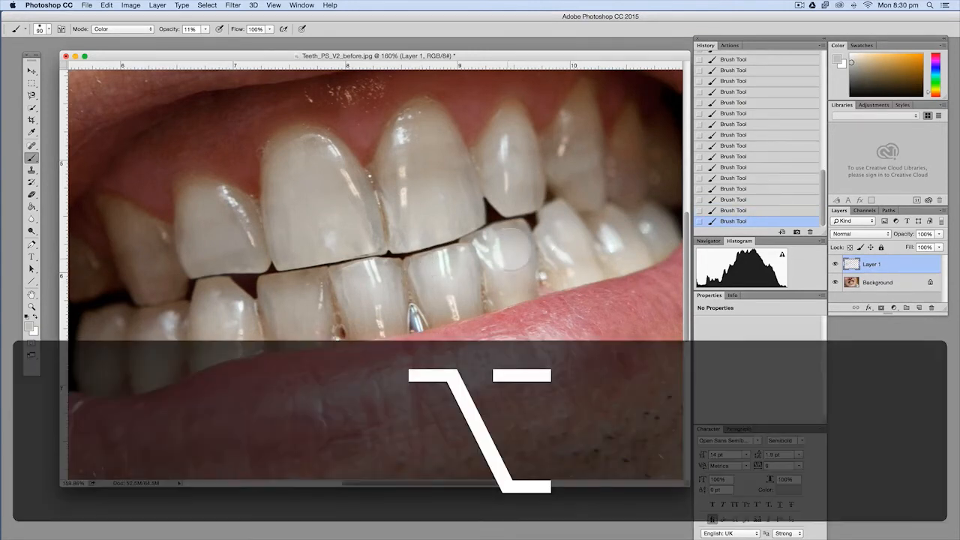
alt+click(508, 240)
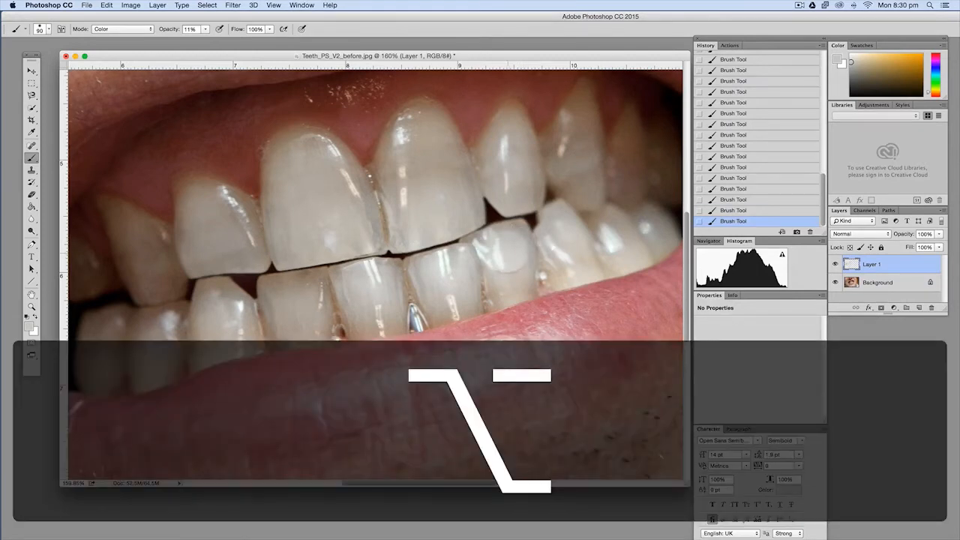
alt+click(487, 244)
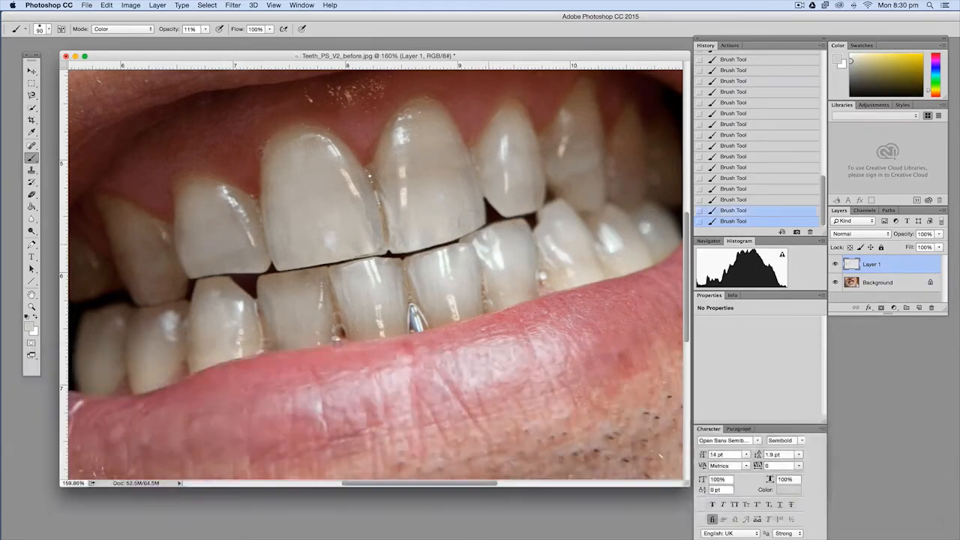
Sample matching tones and paint over the upper teeth from the right large front tooth to the dark rear tooth at the right
alt+click(454, 197)
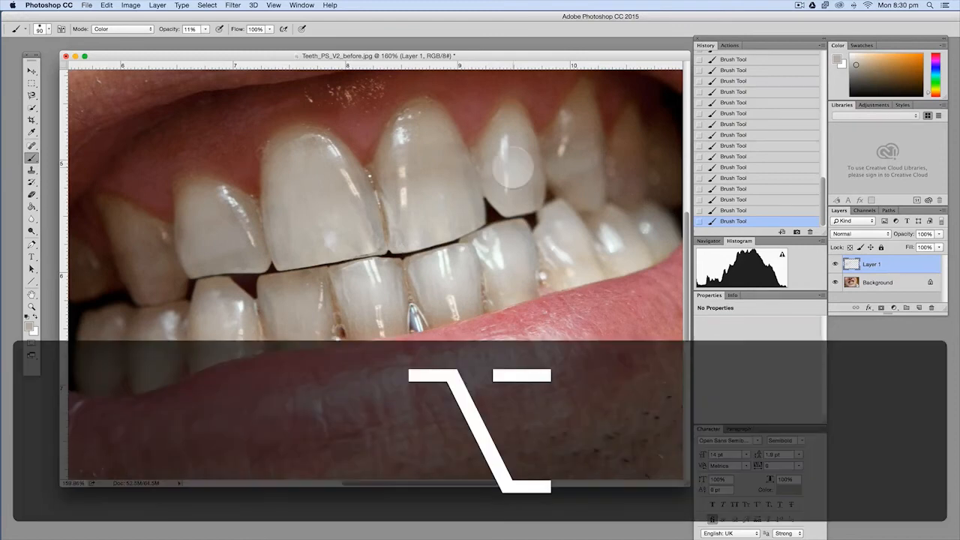
alt+click(513, 150)
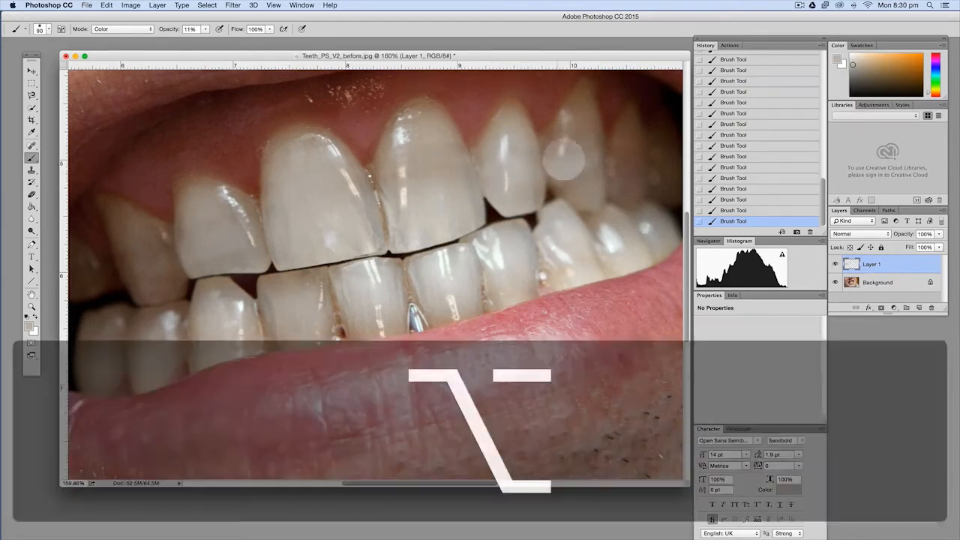
alt+click(572, 165)
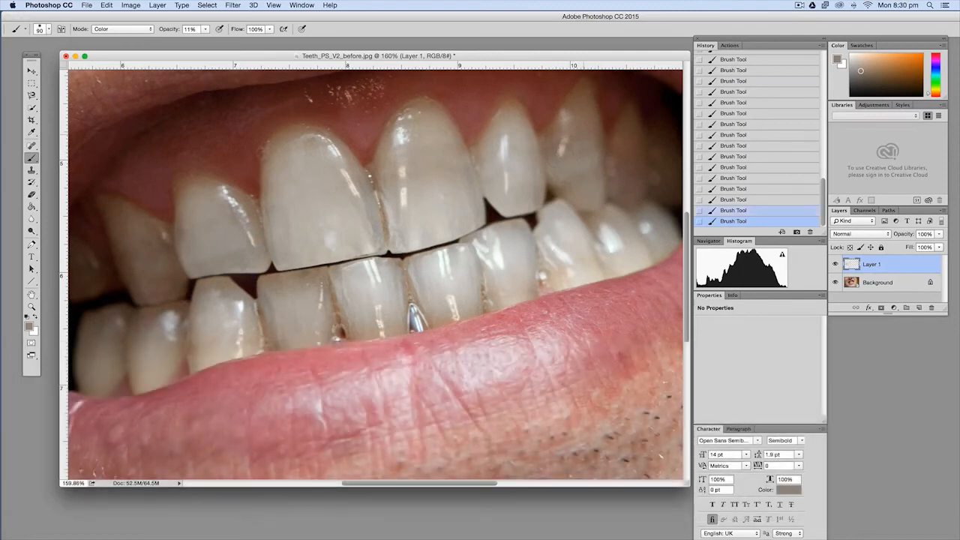
alt+click(585, 120)
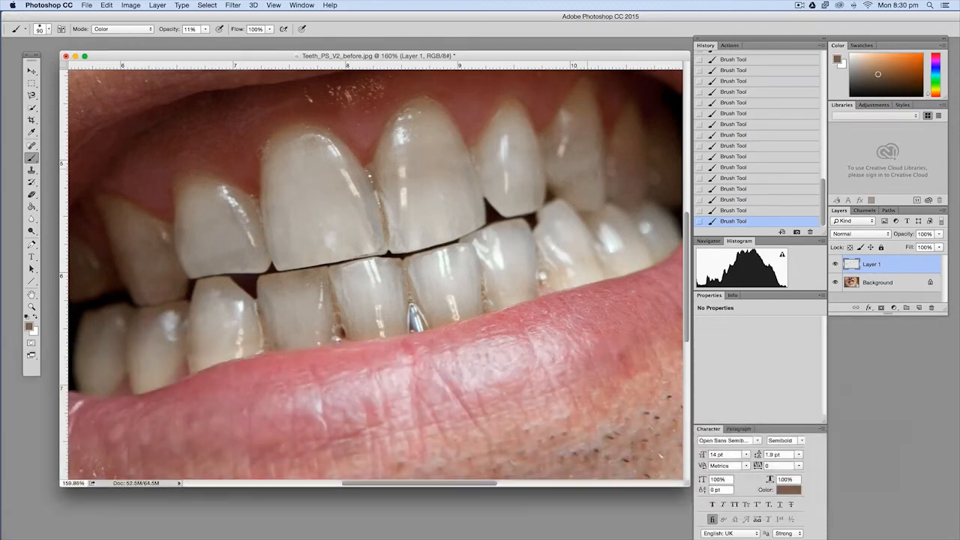
alt+click(564, 165)
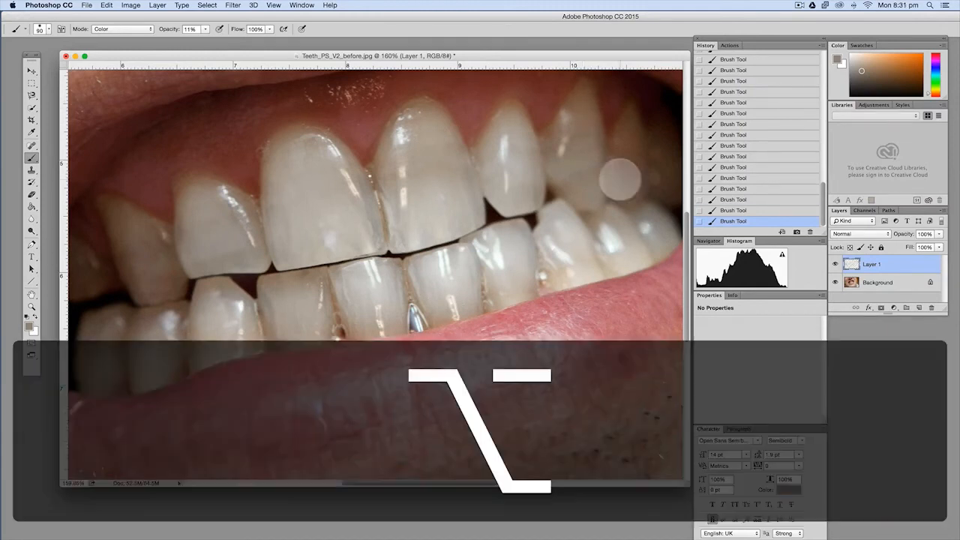
alt+click(624, 166)
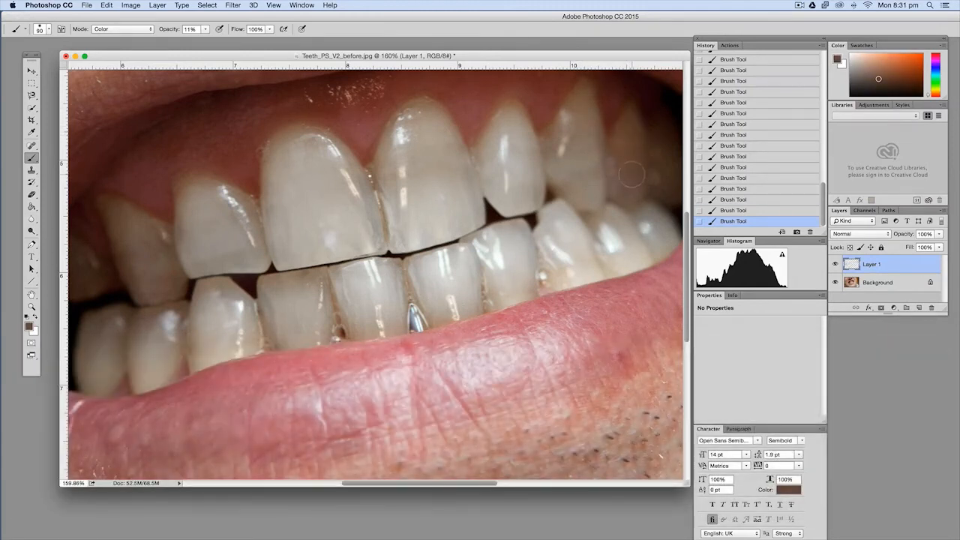
Sample local tones and paint over the upper left teeth, from the rear tooth to the left large front tooth's gum edge
alt+click(140, 235)
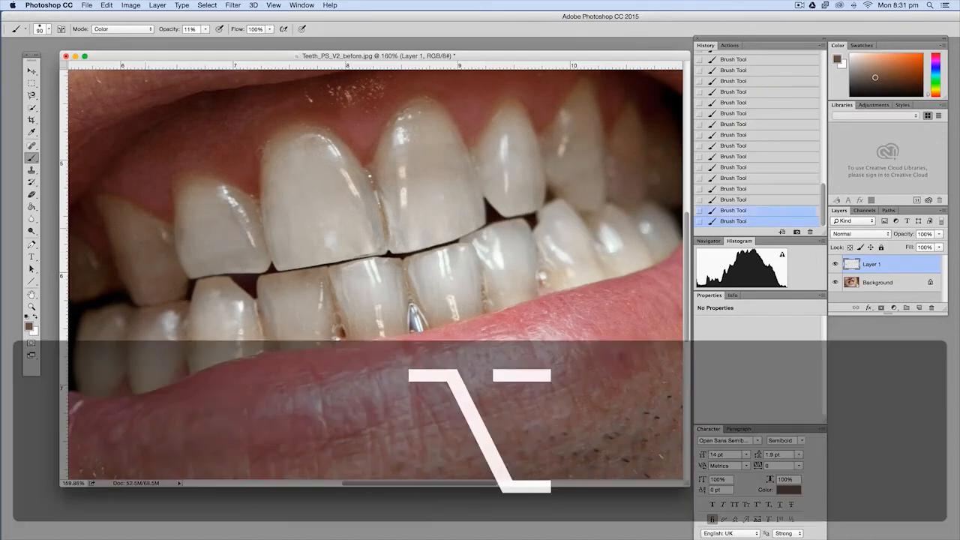
alt+click(195, 193)
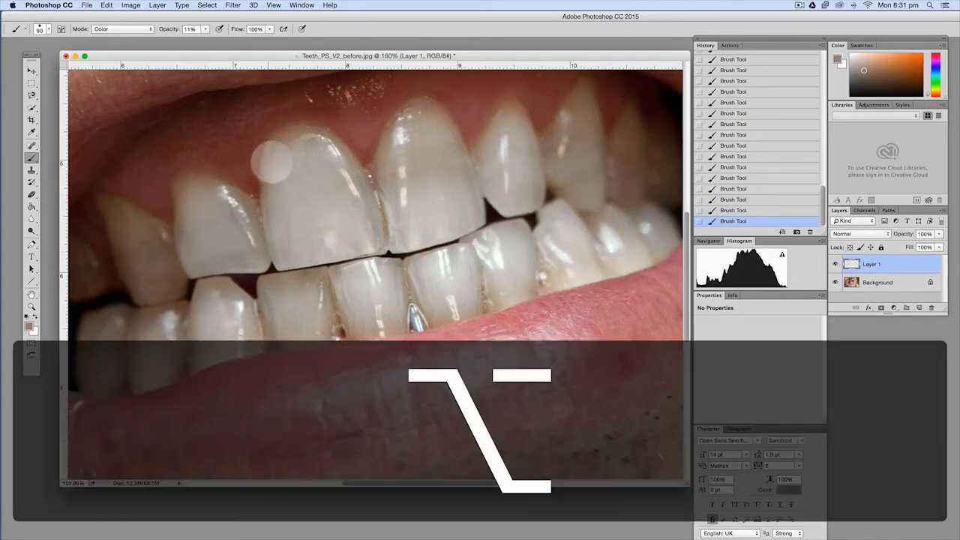
alt+click(275, 156)
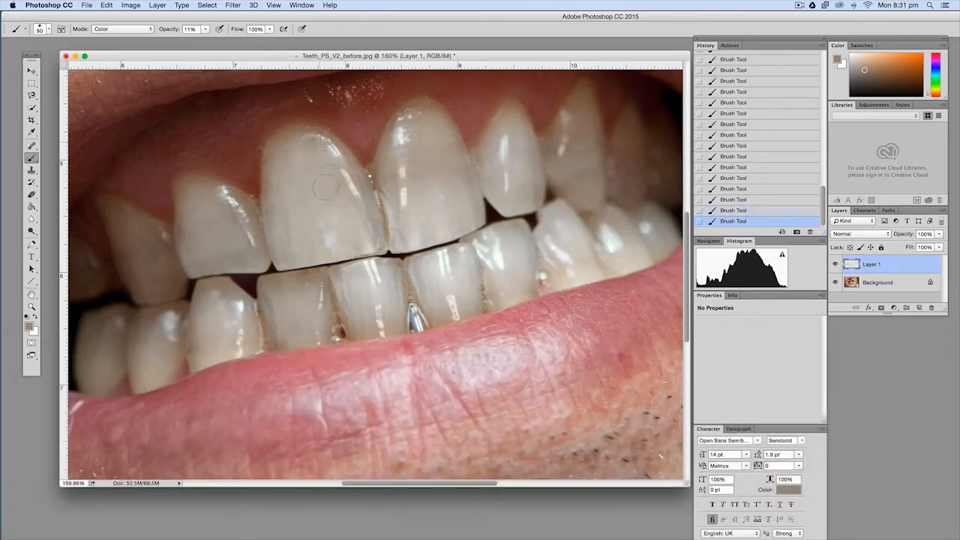
alt+click(323, 173)
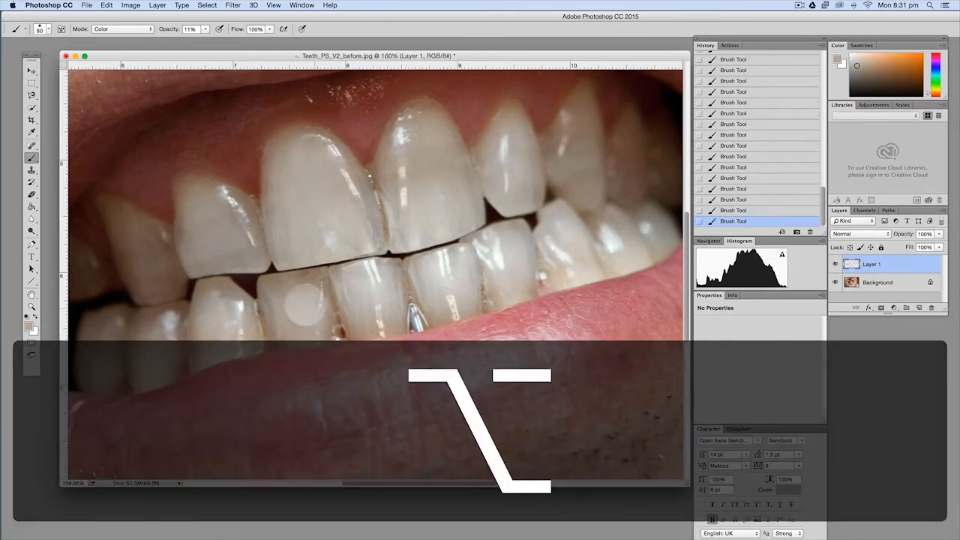
Even out the yellow tint on the three lower left teeth using colours sampled from those teeth
alt+click(297, 279)
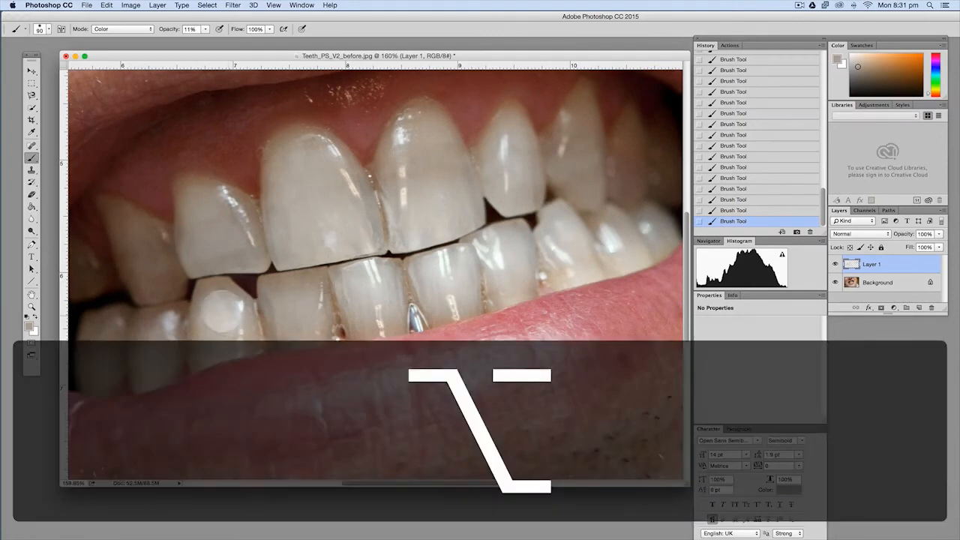
alt+click(221, 307)
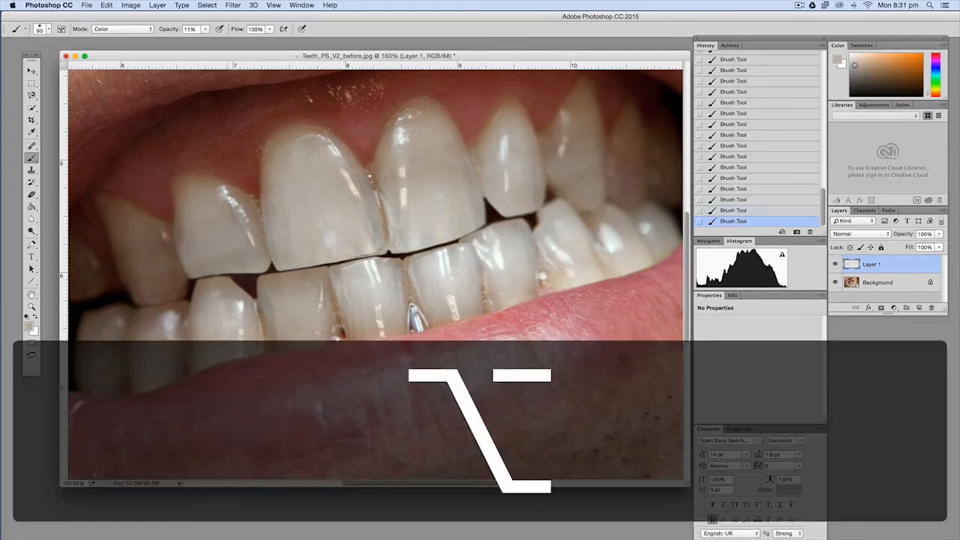
alt+click(155, 343)
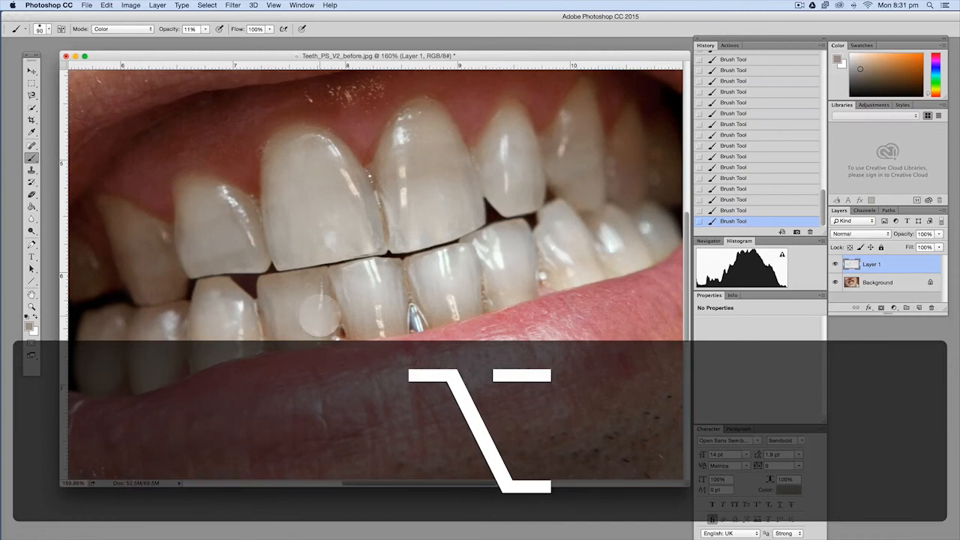
alt+click(303, 313)
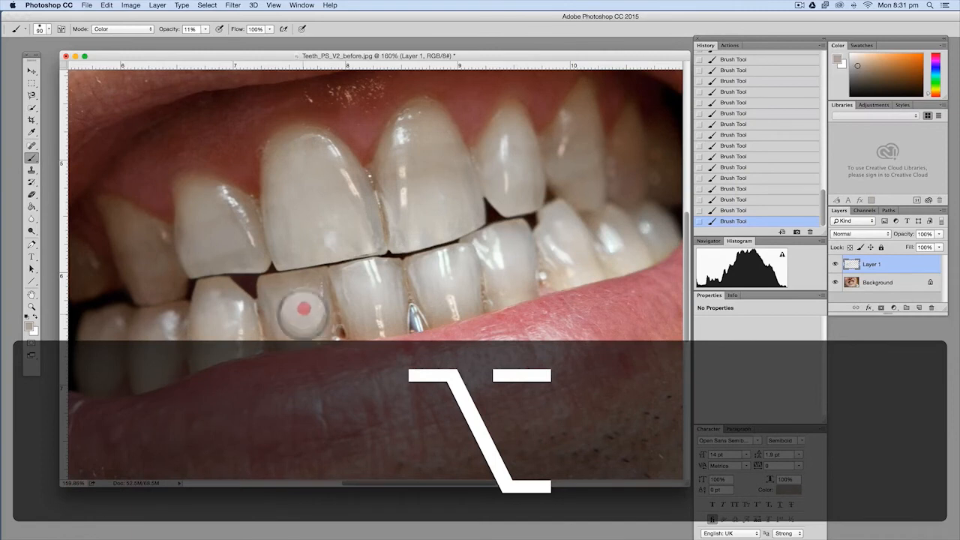
Sample a light enamel colour and paint over the yellow edges in the gap between the two large upper front teeth
alt+click(319, 204)
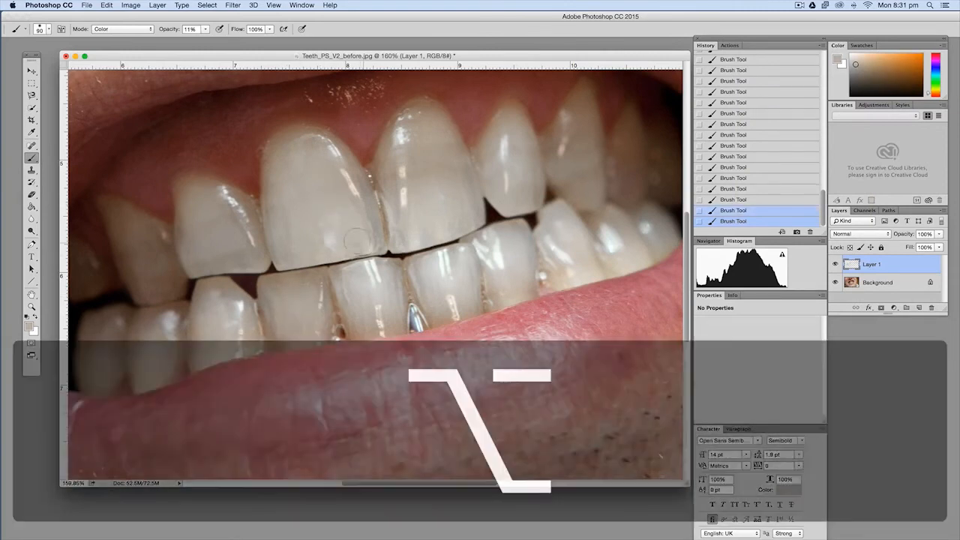
alt+click(363, 228)
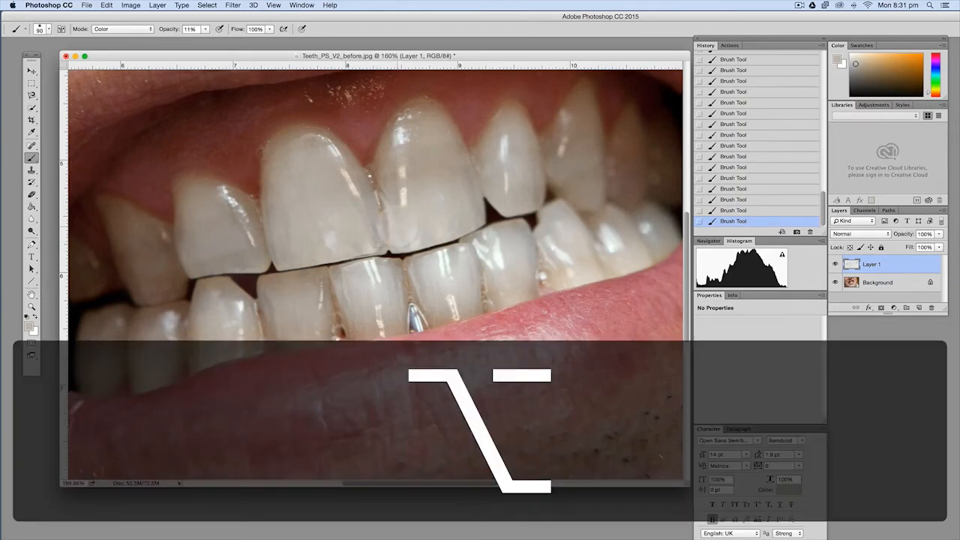
alt+click(394, 215)
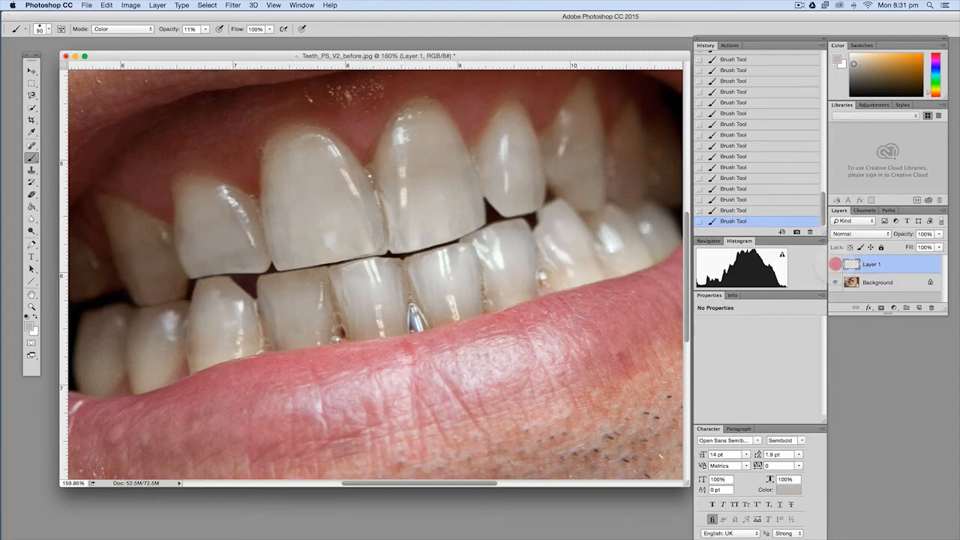
Toggle the visibility of Layer 1 off and on to compare the teeth before and after painting, leaving it visible
click(835, 264)
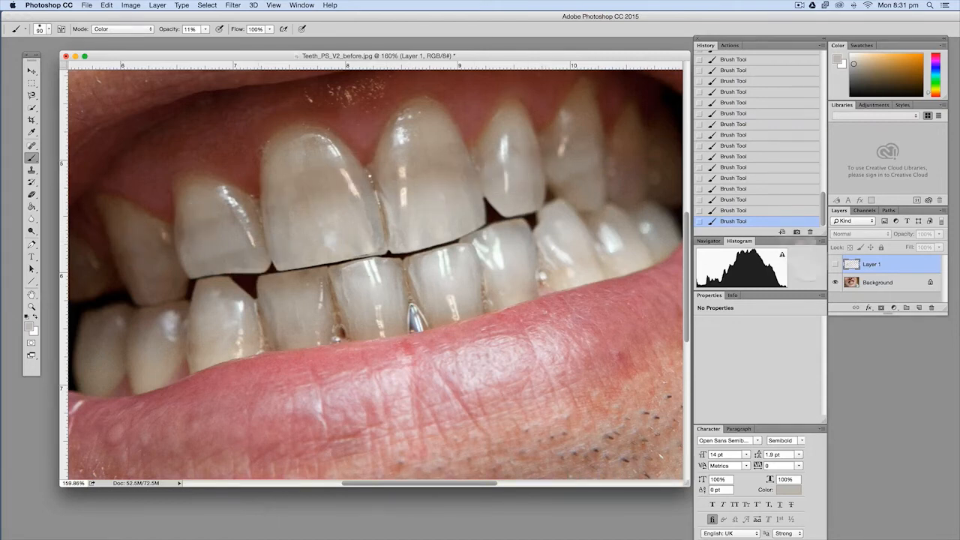
click(834, 264)
click(835, 264)
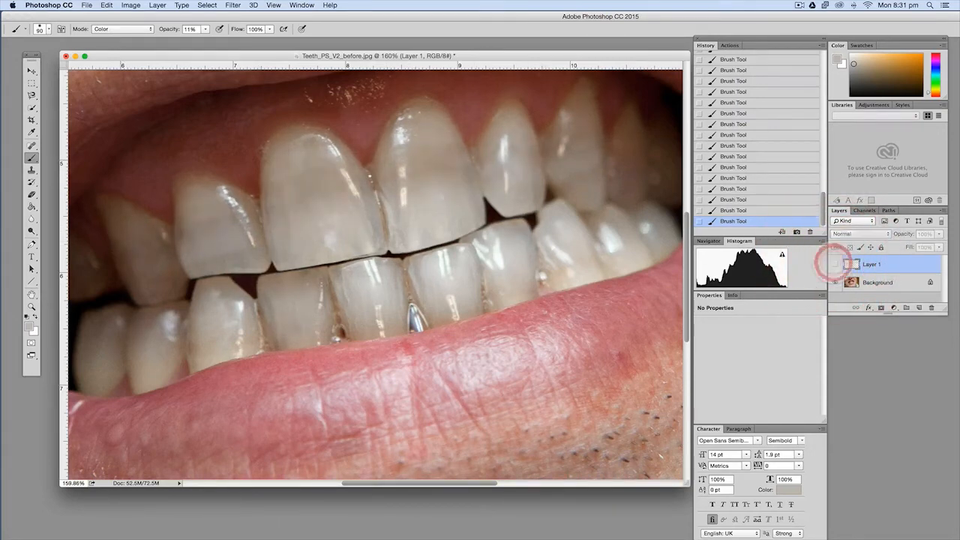
click(834, 264)
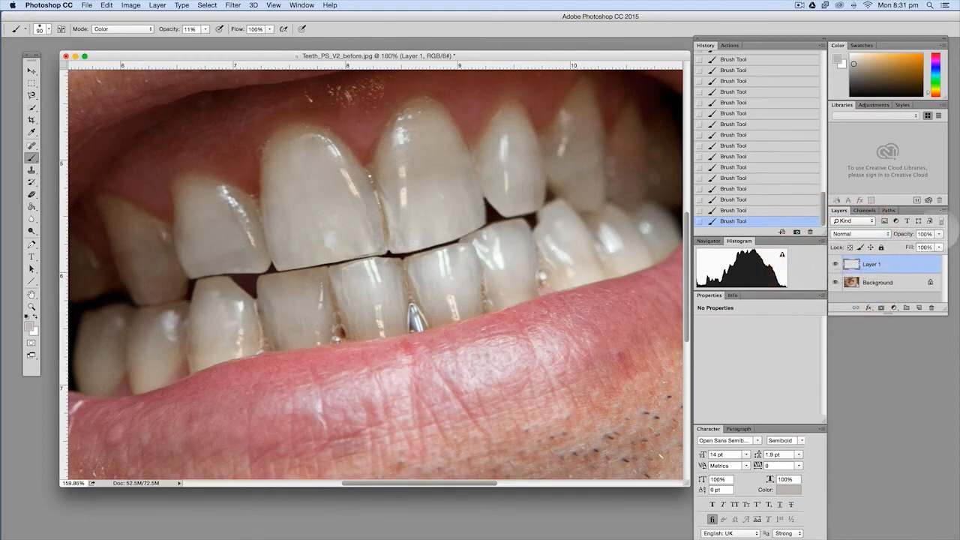
Compare the teeth with and without the Layer 1 painting by repeatedly switching that layer's visibility, ending with it shown
click(939, 234)
click(937, 234)
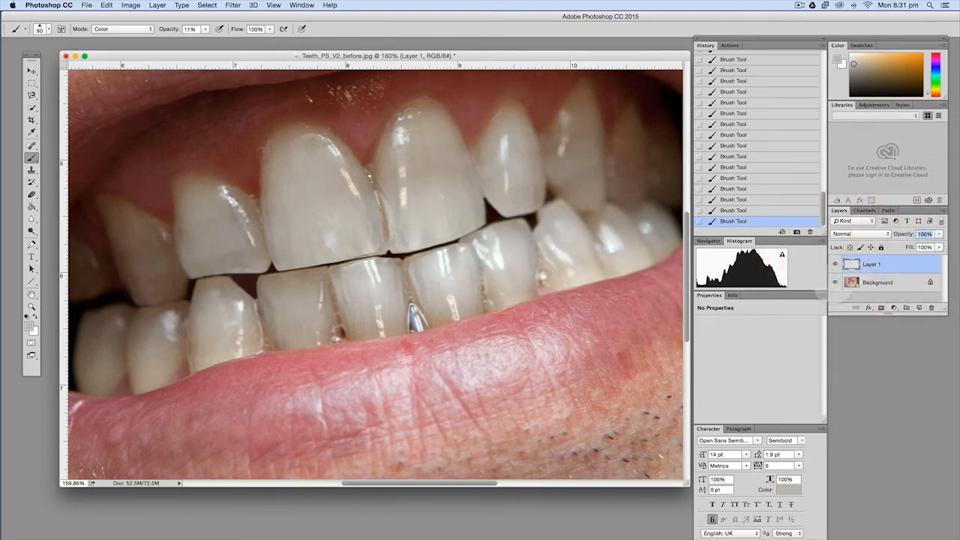
click(835, 264)
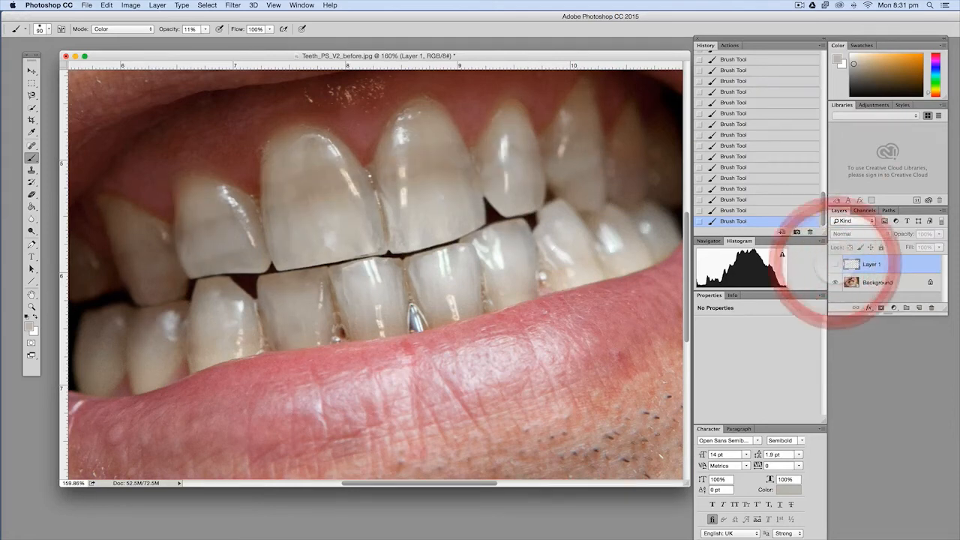
click(835, 264)
click(834, 264)
click(834, 264)
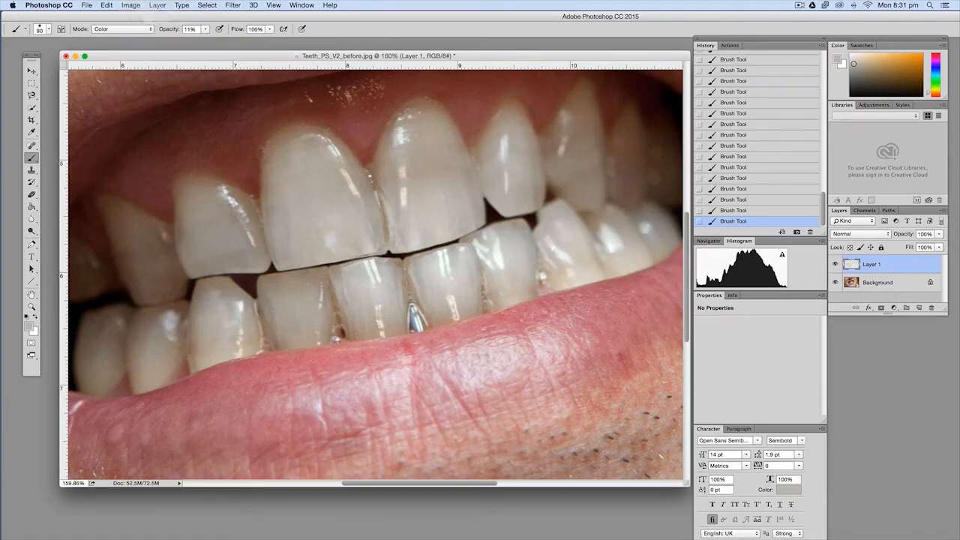
Apply a Gaussian Blur with a radius of 8.7 pixels to Layer 1 to soften the painted tones
click(233, 5)
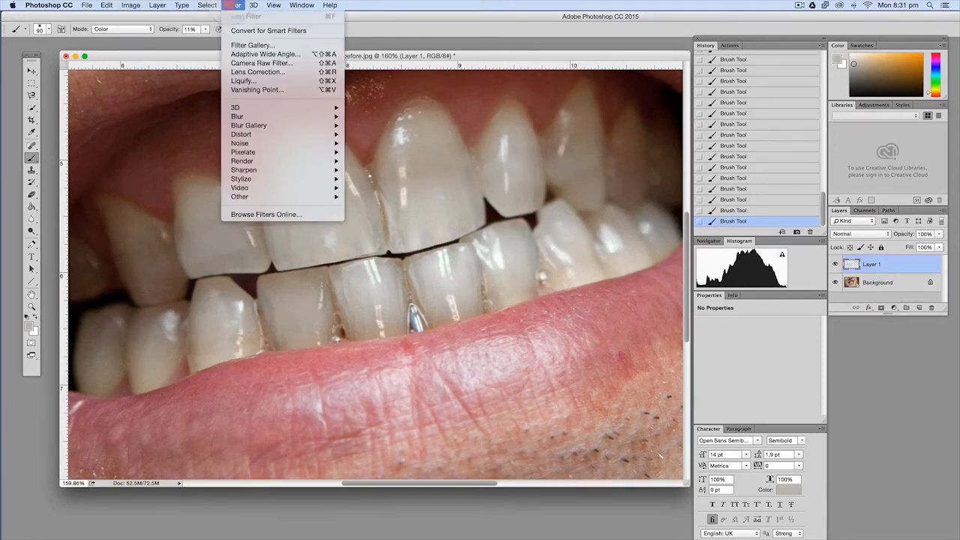
click(259, 116)
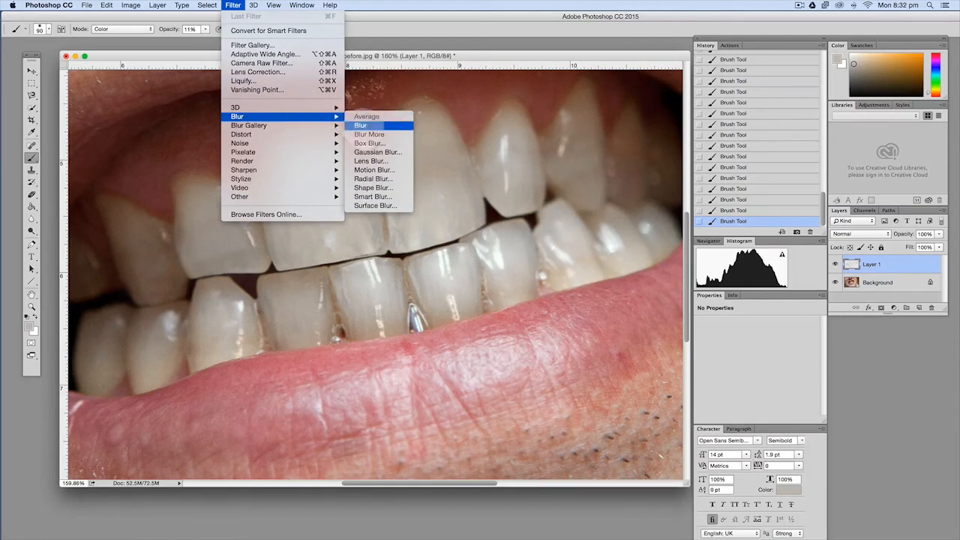
click(377, 152)
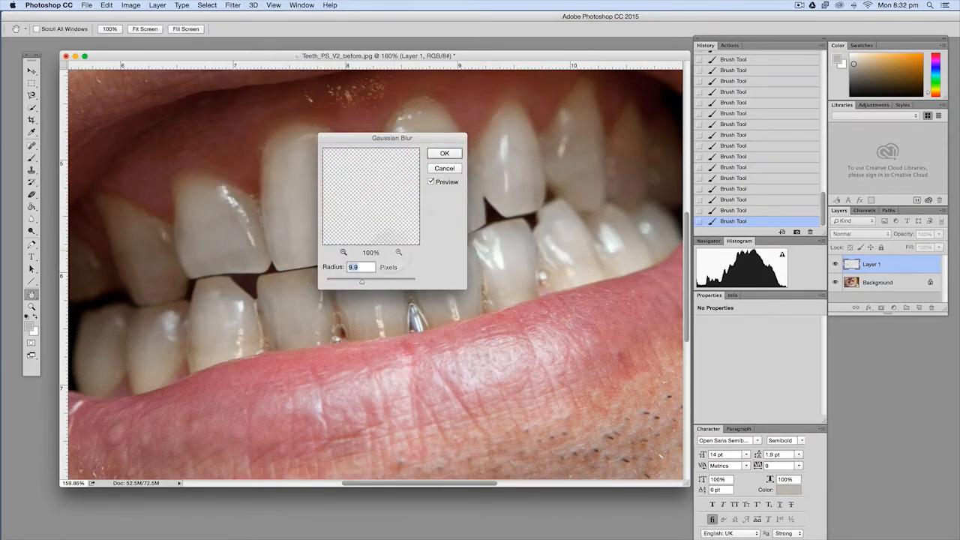
drag(361, 137, 545, 96)
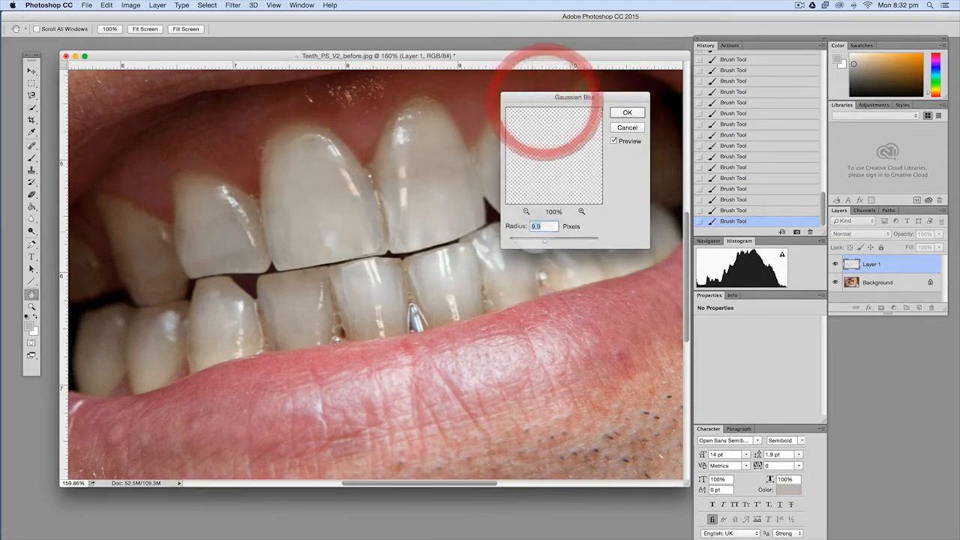
mouse_move(545, 240)
mouse_down()
mouse_move(565, 239)
mouse_move(530, 240)
mouse_up()
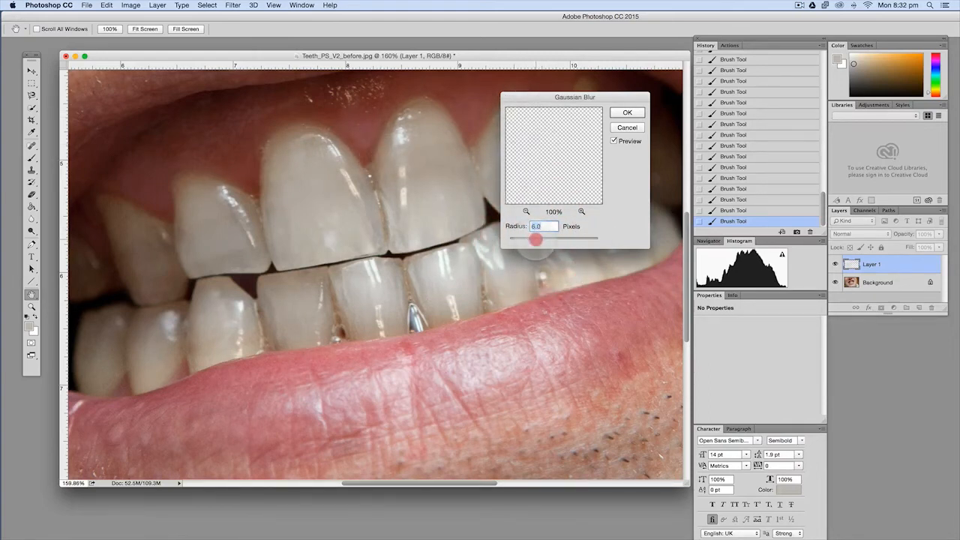
drag(536, 240, 541, 240)
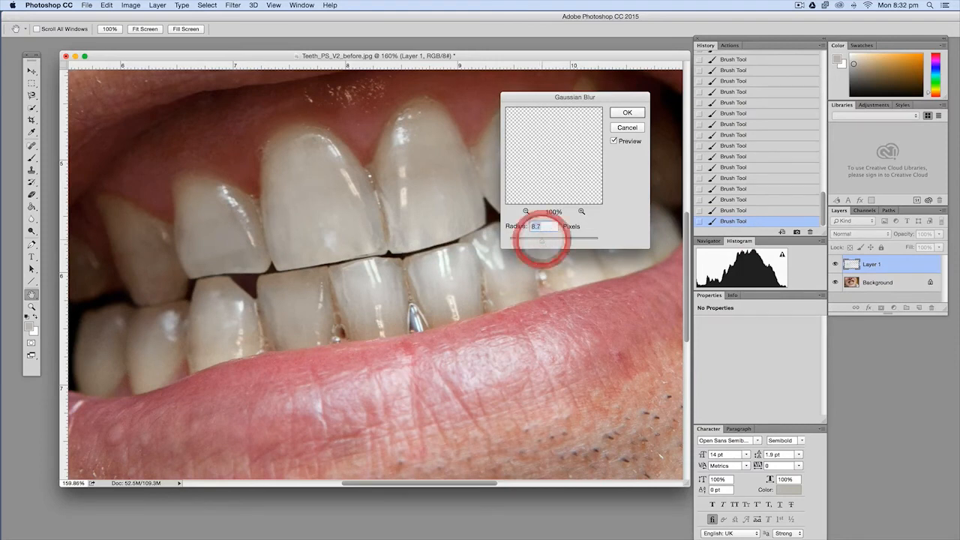
click(627, 112)
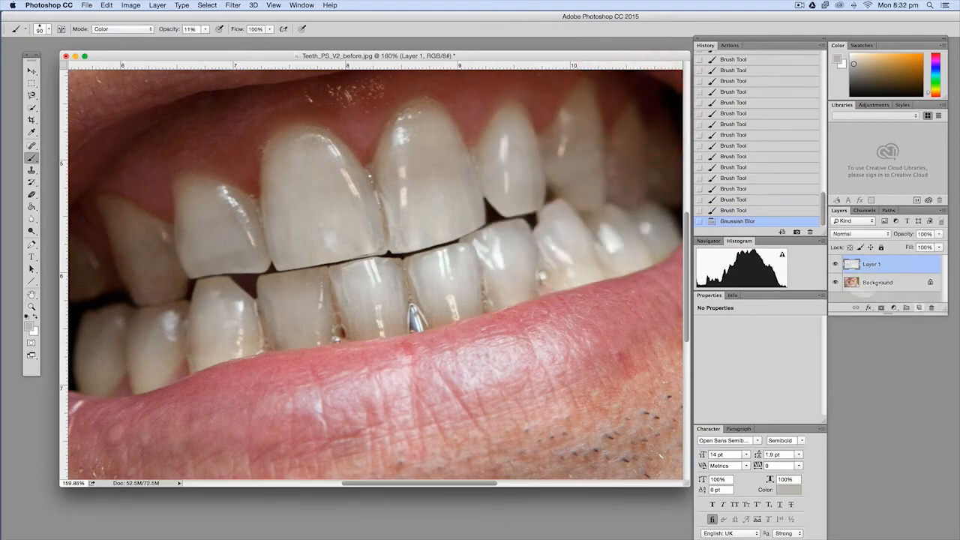
Check the blurred Layer 1 against the unpainted teeth, both close up and on the whole image, leaving the layer visible
click(835, 264)
click(835, 264)
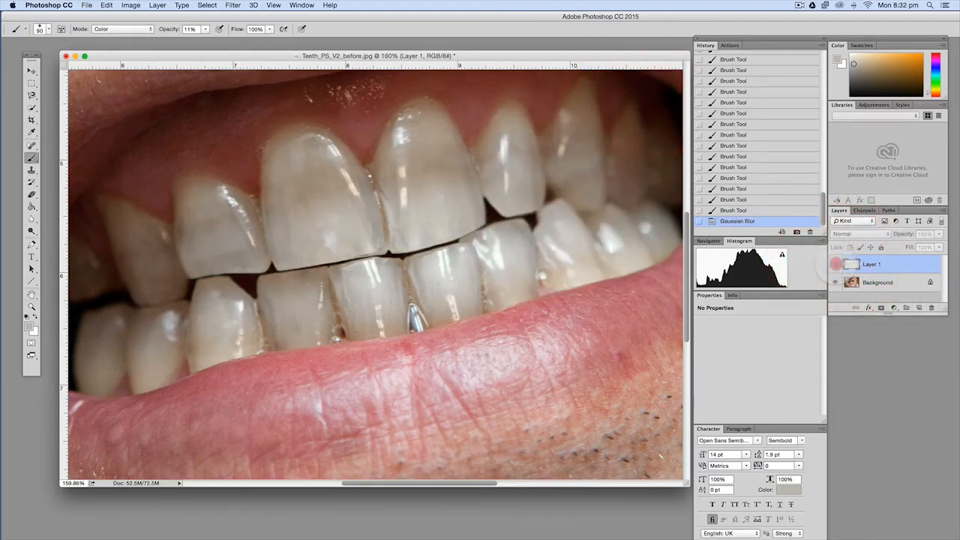
click(835, 264)
click(836, 264)
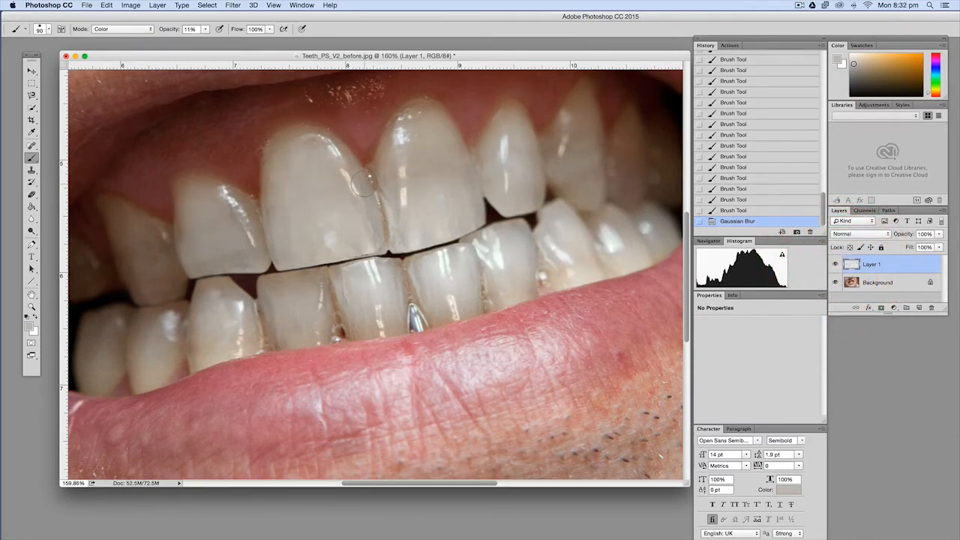
scroll(363, 184, down, 10)
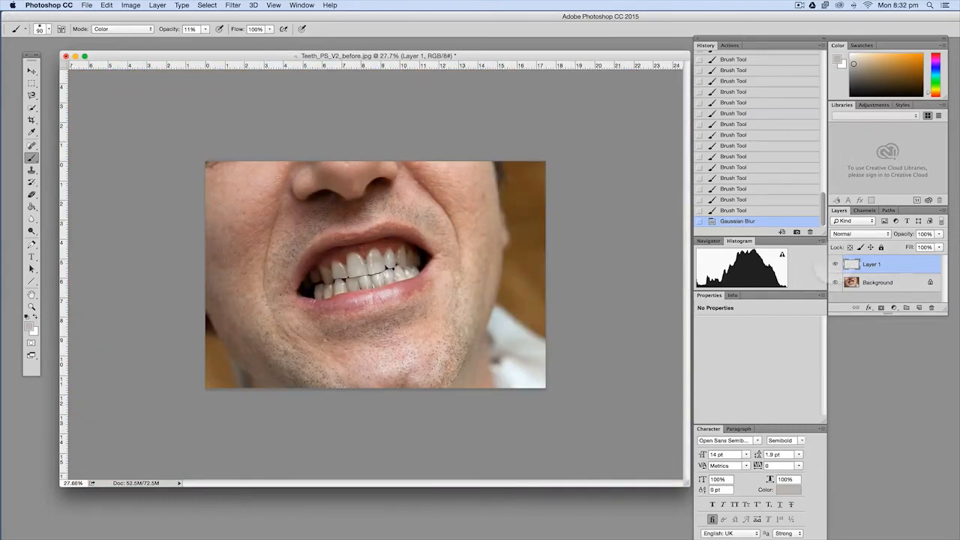
click(834, 264)
click(834, 264)
click(833, 263)
click(833, 263)
Sample enamel tones and brush over the remaining uneven colour on the two large upper front teeth
scroll(392, 257, up, 5)
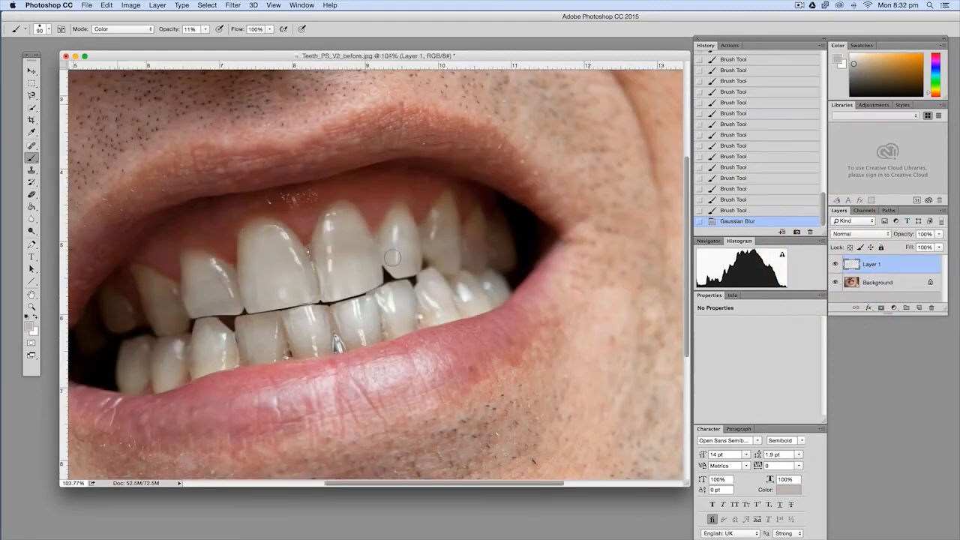
key(alt)
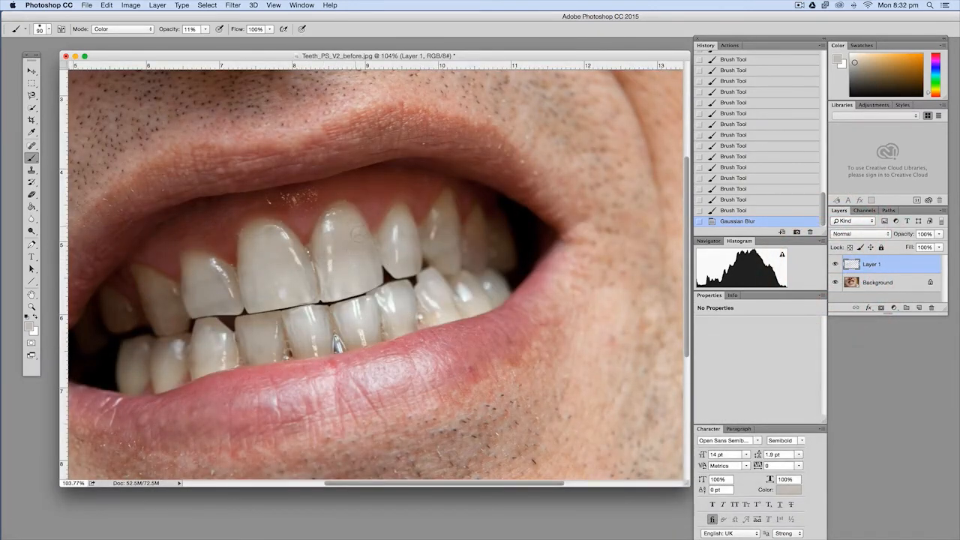
mouse_move(359, 236)
mouse_down()
mouse_move(367, 270)
mouse_move(355, 224)
mouse_up()
alt+click(368, 271)
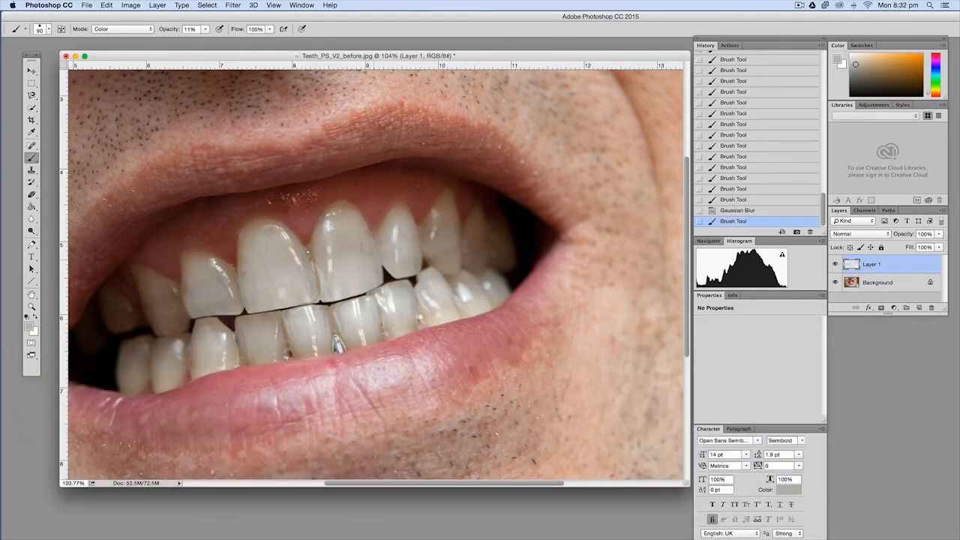
alt+click(332, 282)
mouse_move(330, 270)
mouse_down()
mouse_move(332, 282)
mouse_move(345, 259)
mouse_move(363, 271)
mouse_up()
alt+click(253, 292)
drag(265, 291, 291, 284)
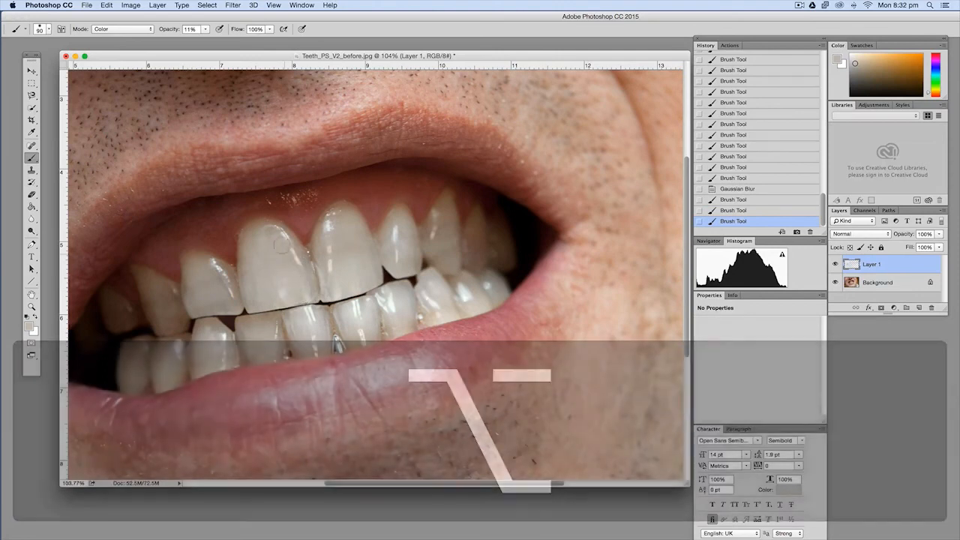
Paint sampled local tones over the upper tooth left of the large front pair and touch up the left large front tooth
alt+click(230, 307)
alt+click(203, 279)
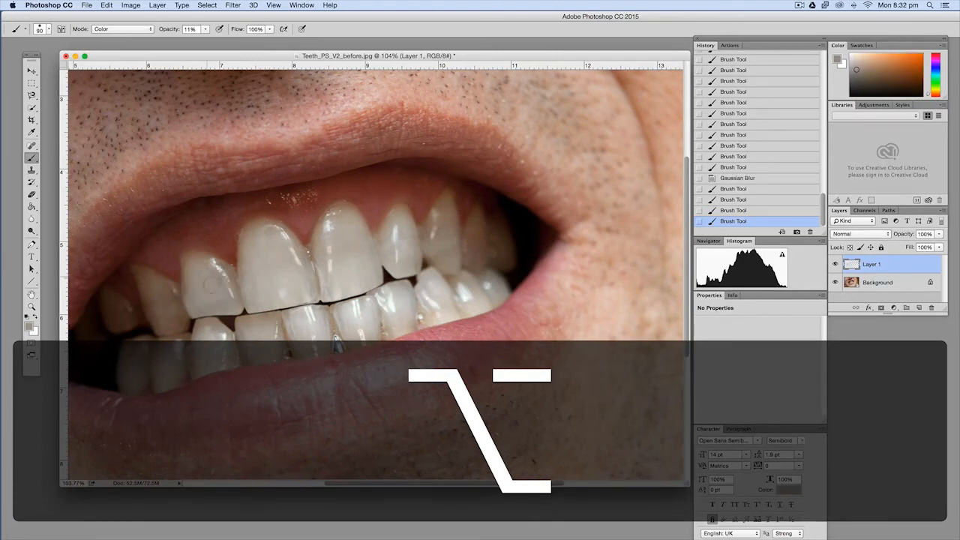
drag(210, 285, 218, 302)
alt+click(218, 304)
click(219, 305)
click(218, 303)
click(218, 301)
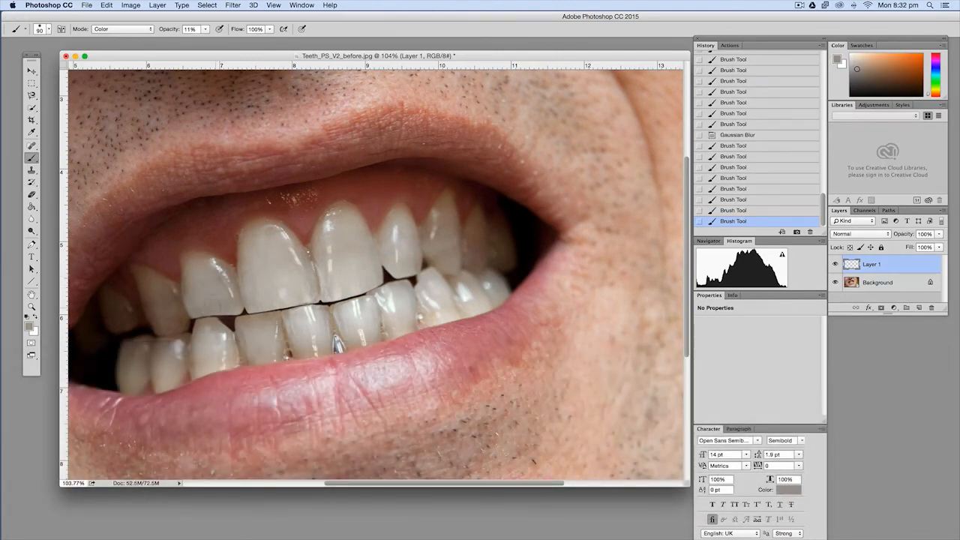
click(221, 292)
alt+click(222, 289)
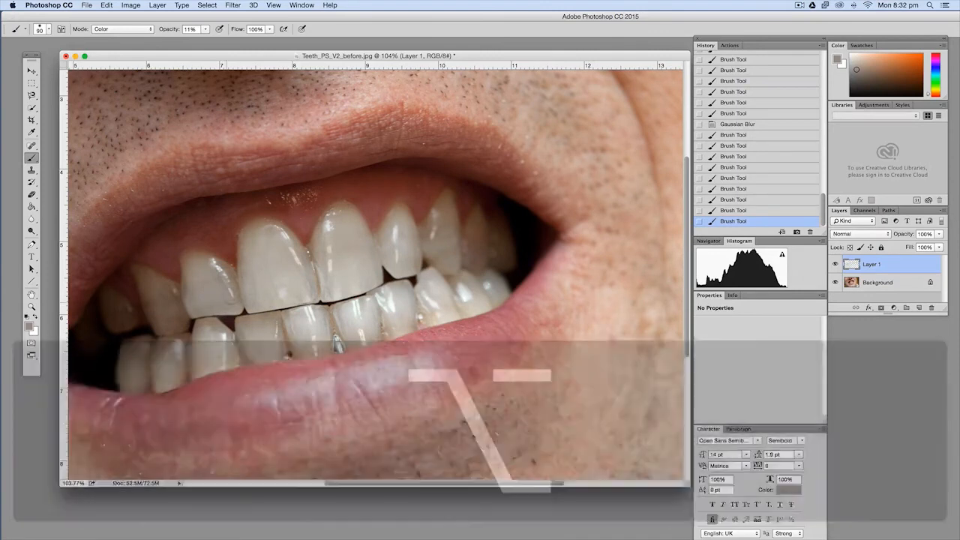
drag(282, 284, 292, 259)
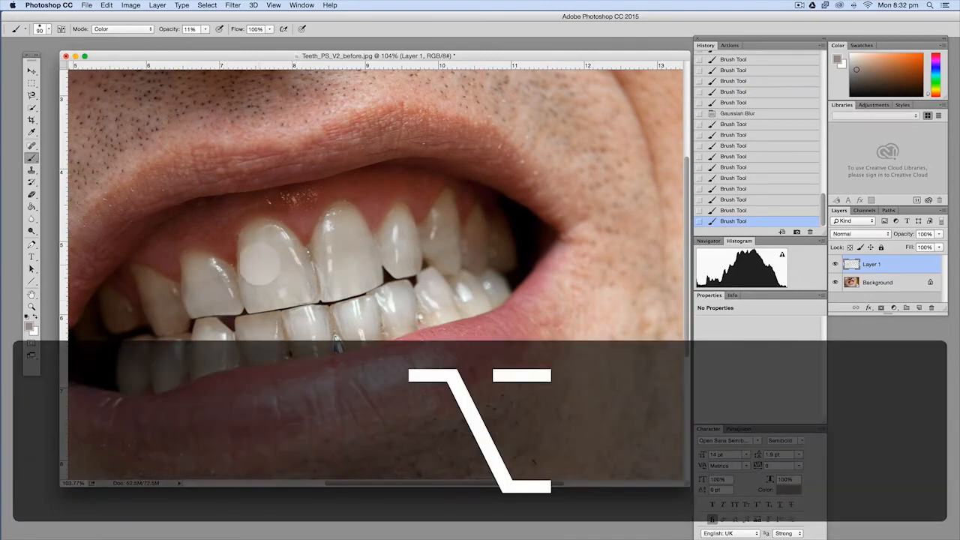
alt+click(259, 268)
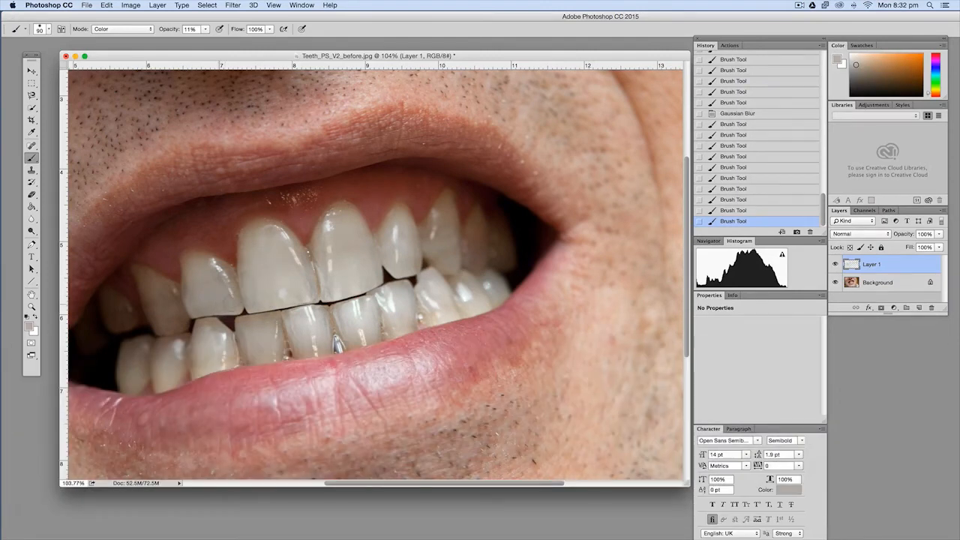
Even out the tint on the upper left pointed tooth and the smaller upper right teeth with locally sampled colours
click(170, 309)
alt+click(168, 306)
click(165, 303)
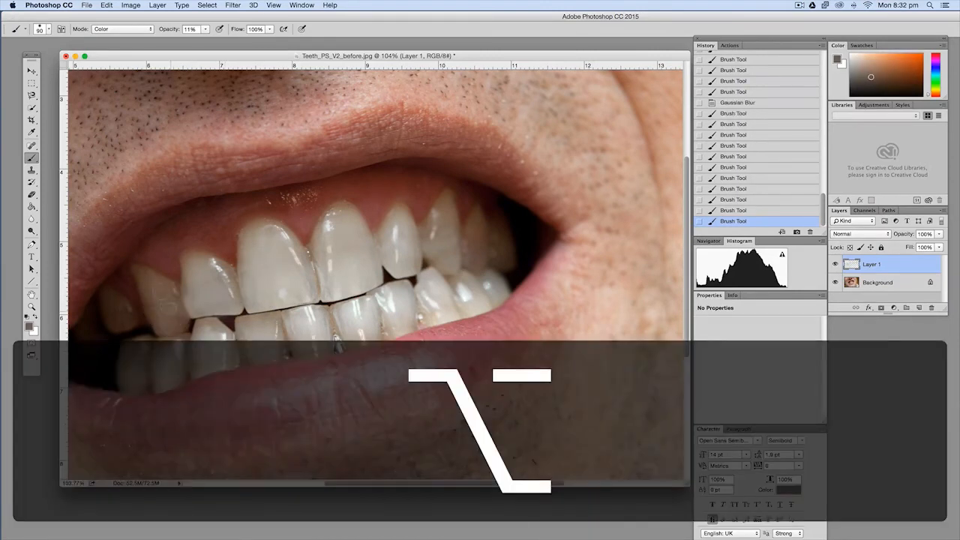
alt+click(417, 248)
click(435, 238)
alt+click(432, 244)
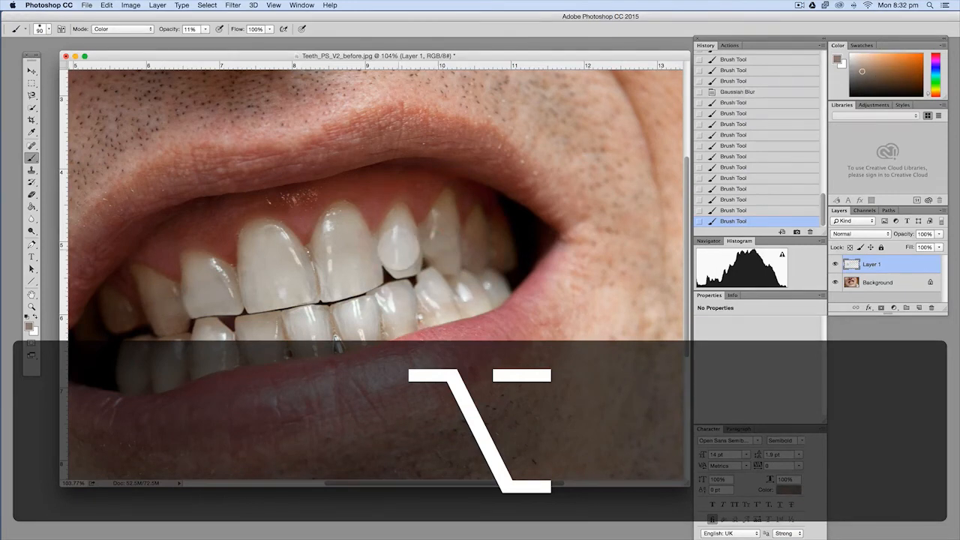
alt+click(401, 242)
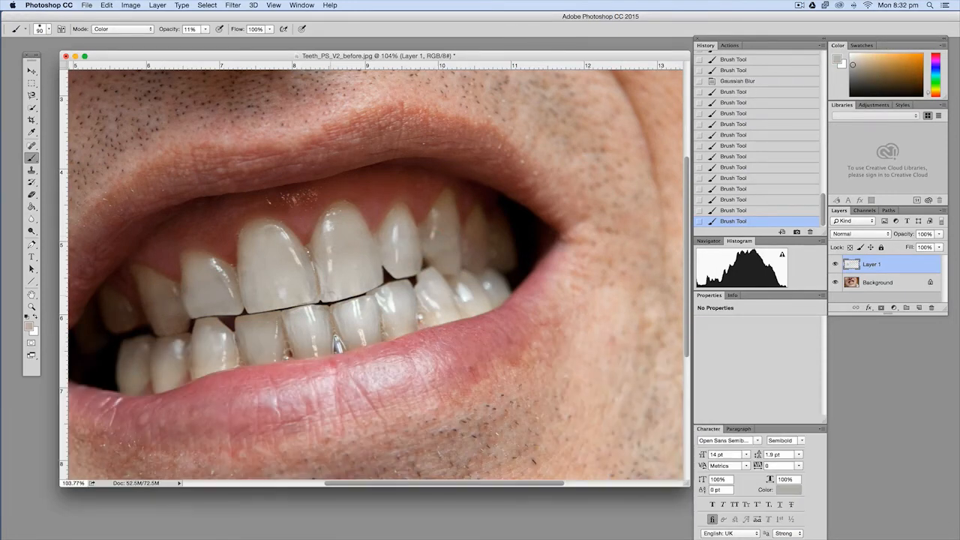
Examine the whole smile with Layer 1 hidden and shown to judge the retouched teeth, leaving the layer visible
scroll(351, 266, down, 3)
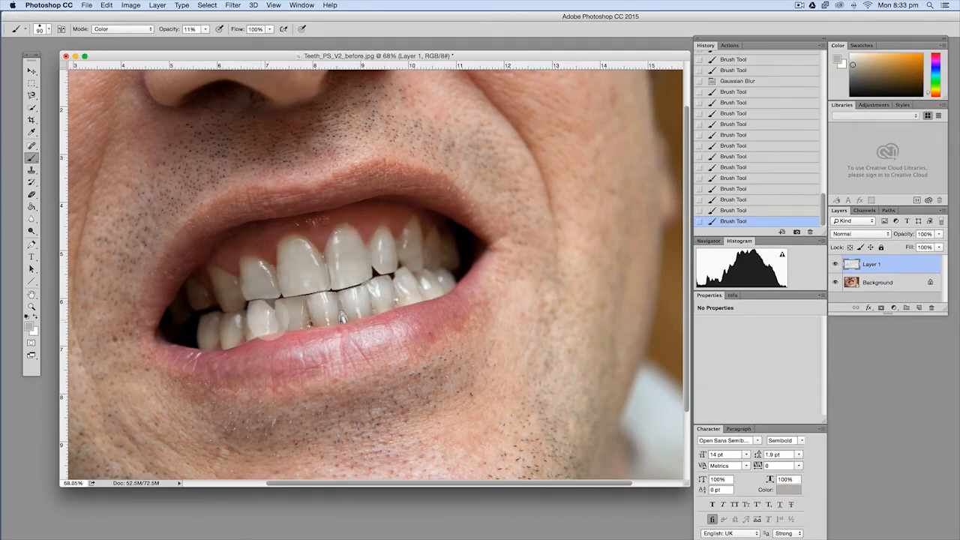
scroll(371, 263, down, 6)
scroll(368, 270, up, 5)
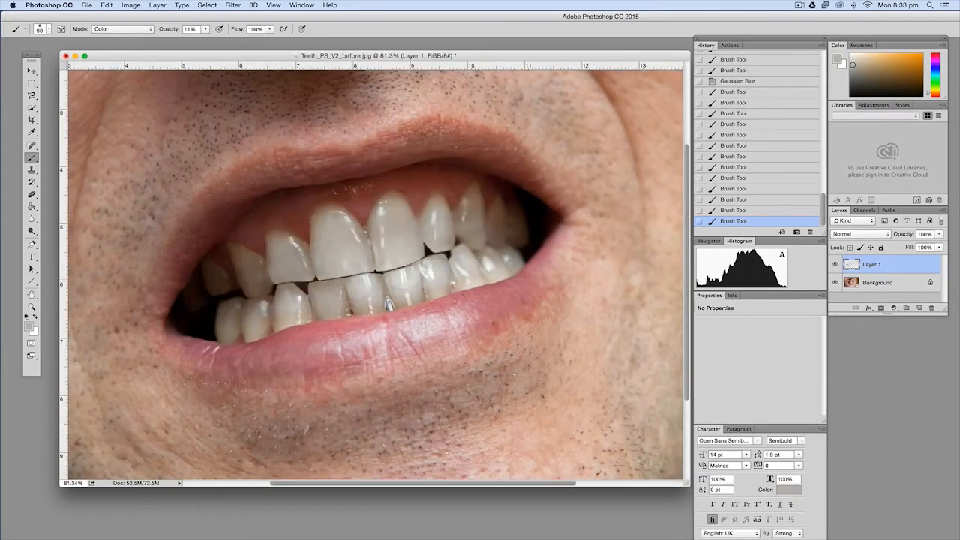
click(834, 264)
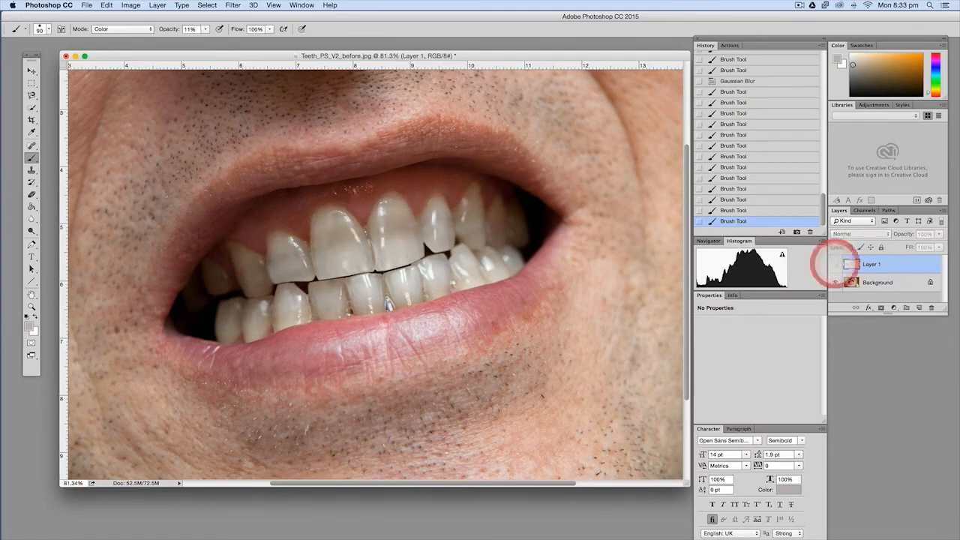
click(835, 264)
click(834, 264)
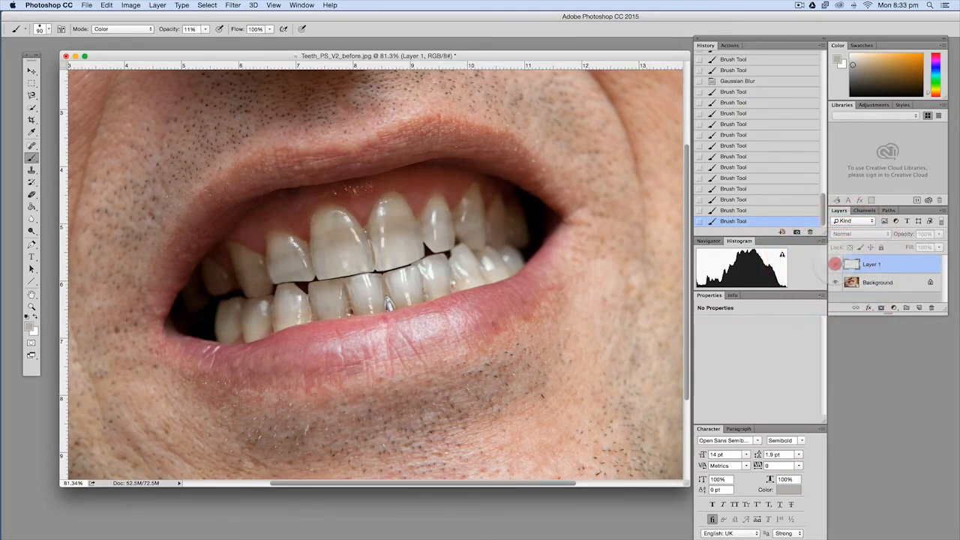
click(834, 264)
click(835, 264)
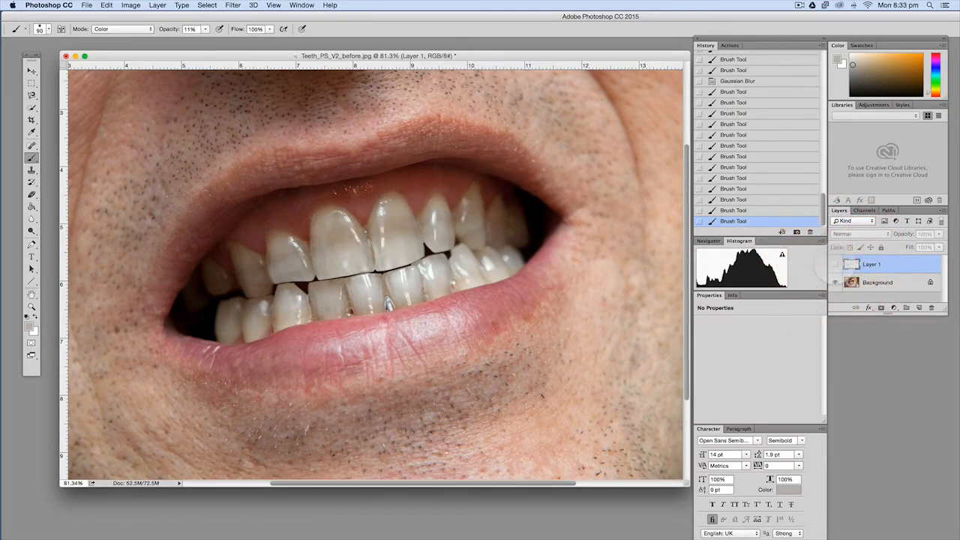
click(835, 264)
Compare the original Teeth_PS_V2.jpg history snapshot with the retouched image, returning to the most recent brush stroke
scroll(767, 171, up, 3)
scroll(765, 169, up, 5)
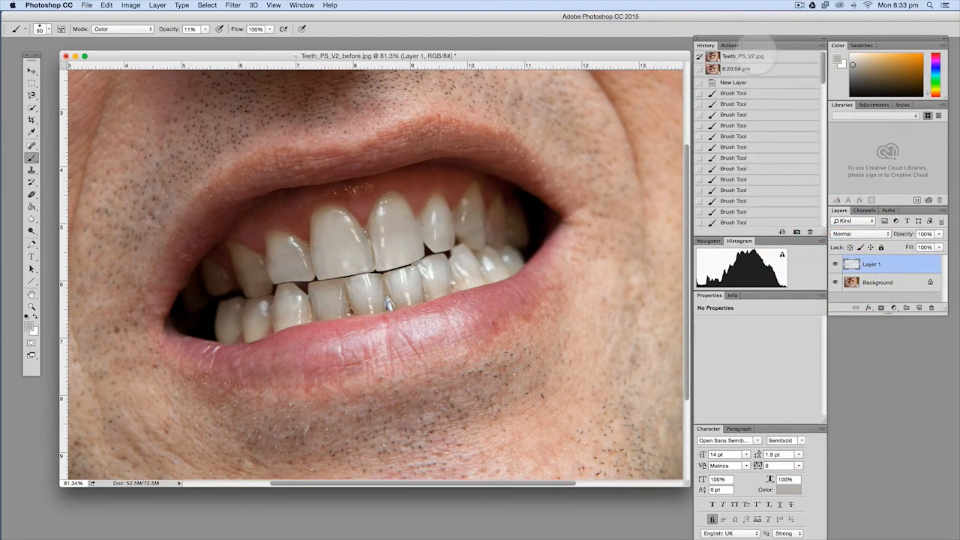
click(754, 56)
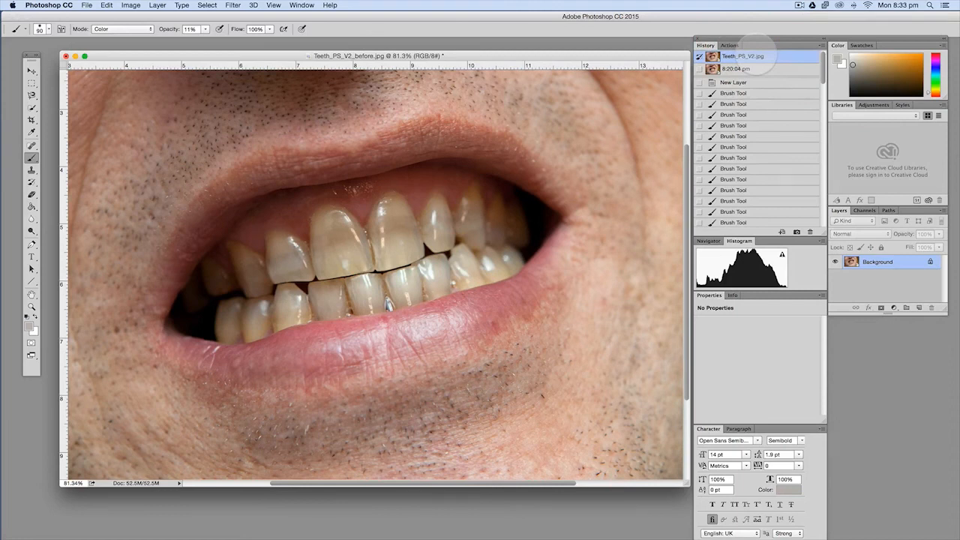
click(759, 68)
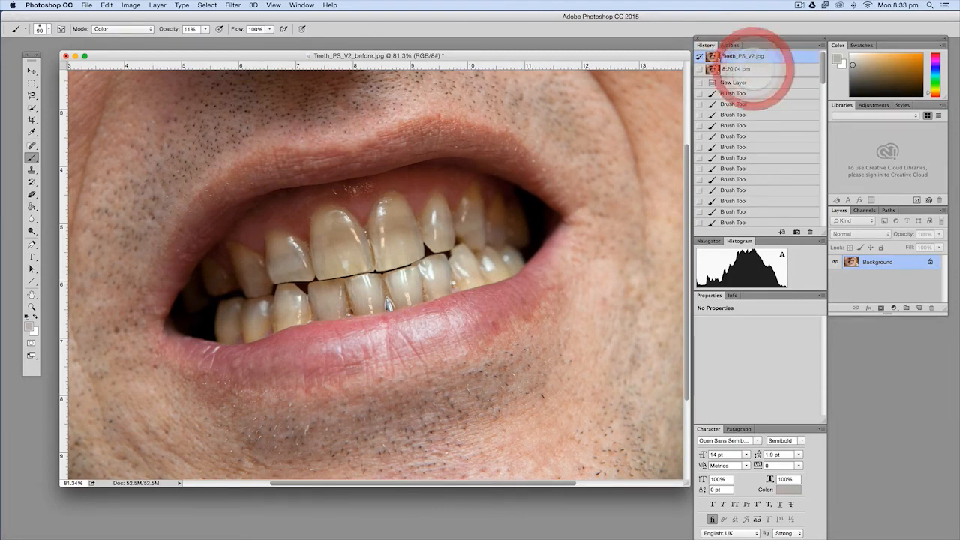
scroll(757, 126, down, 3)
scroll(757, 125, down, 5)
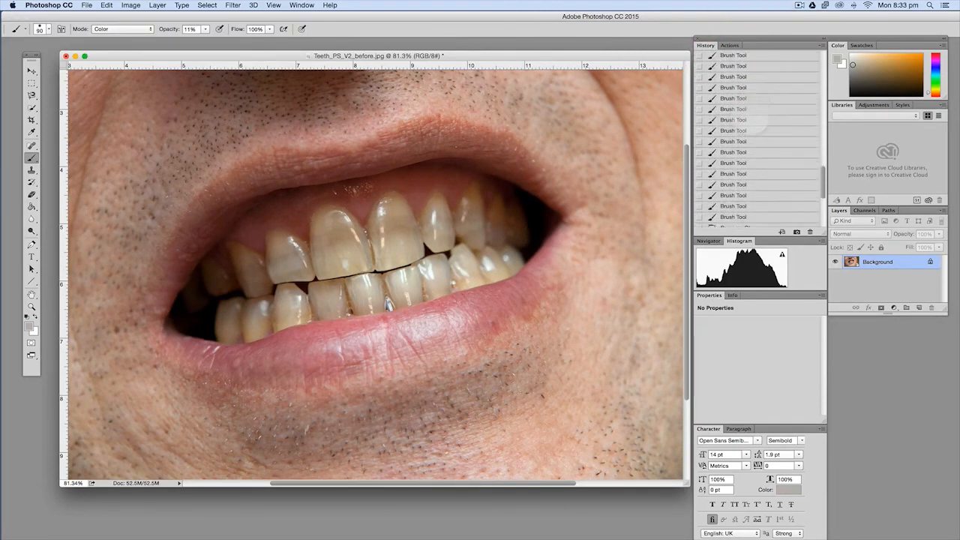
scroll(755, 120, down, 5)
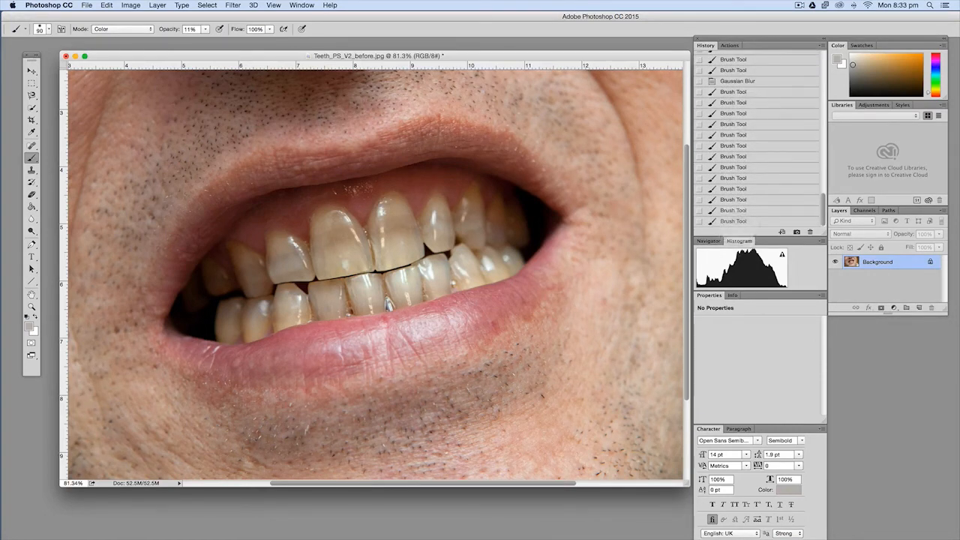
click(738, 220)
Reduce the opacity of Layer 1 to 78% for a more natural tooth colour and check the whole image
scroll(332, 210, down, 3)
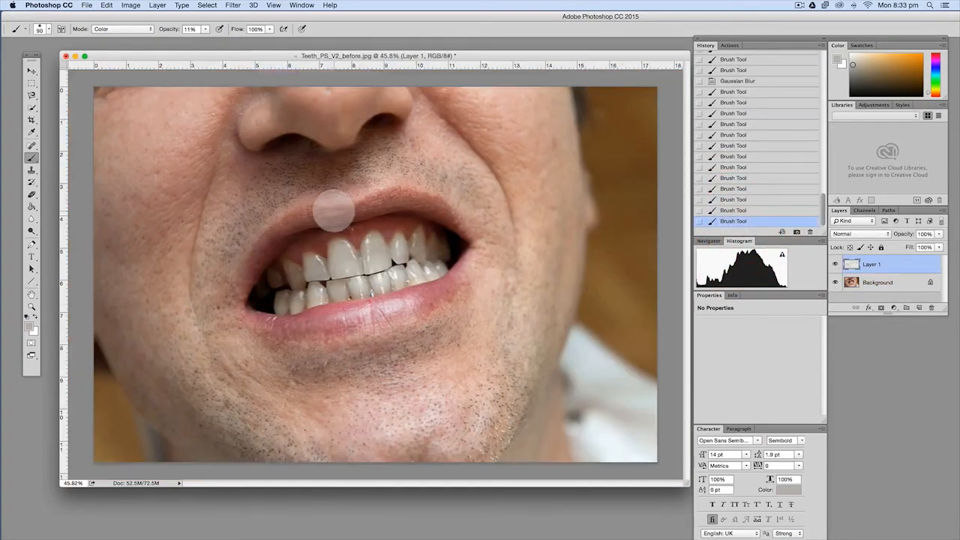
scroll(333, 210, down, 3)
scroll(333, 210, up, 5)
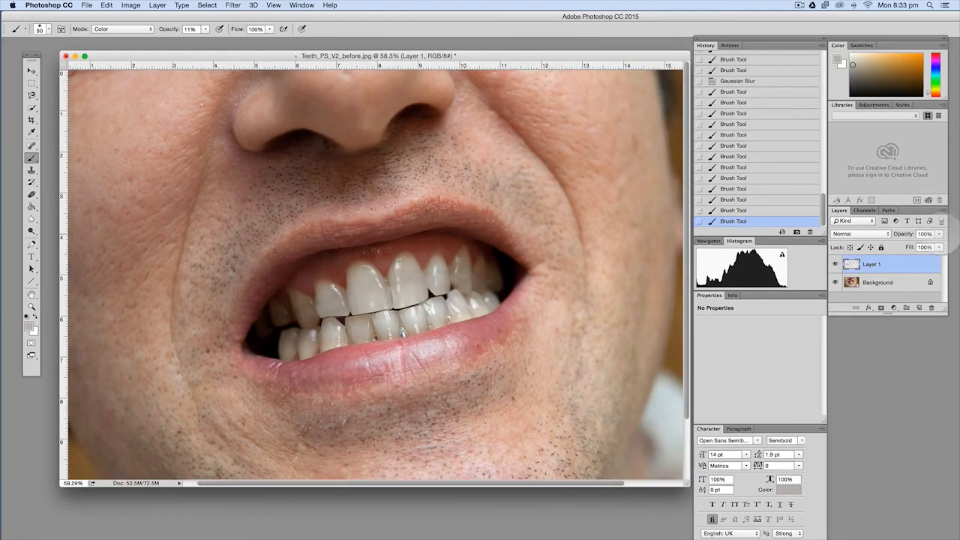
click(938, 234)
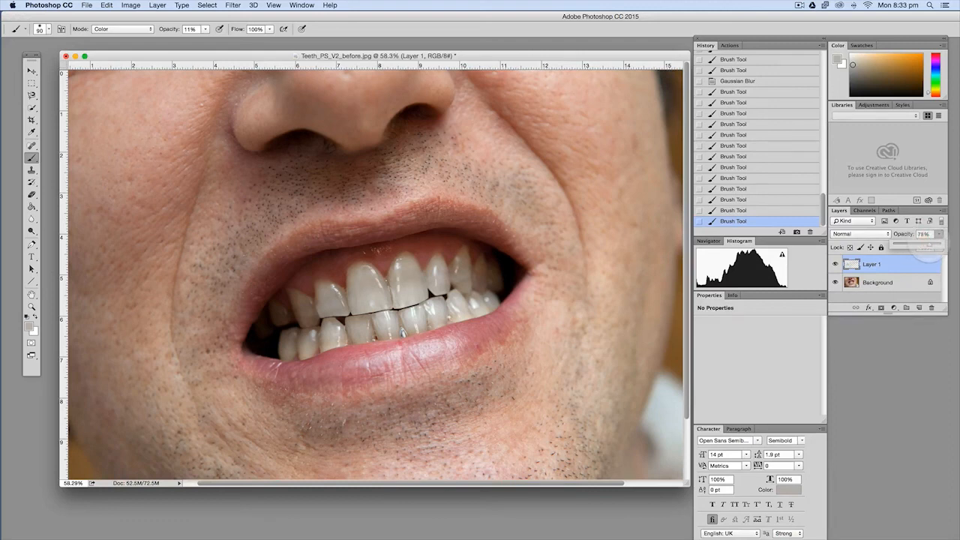
drag(929, 246, 928, 246)
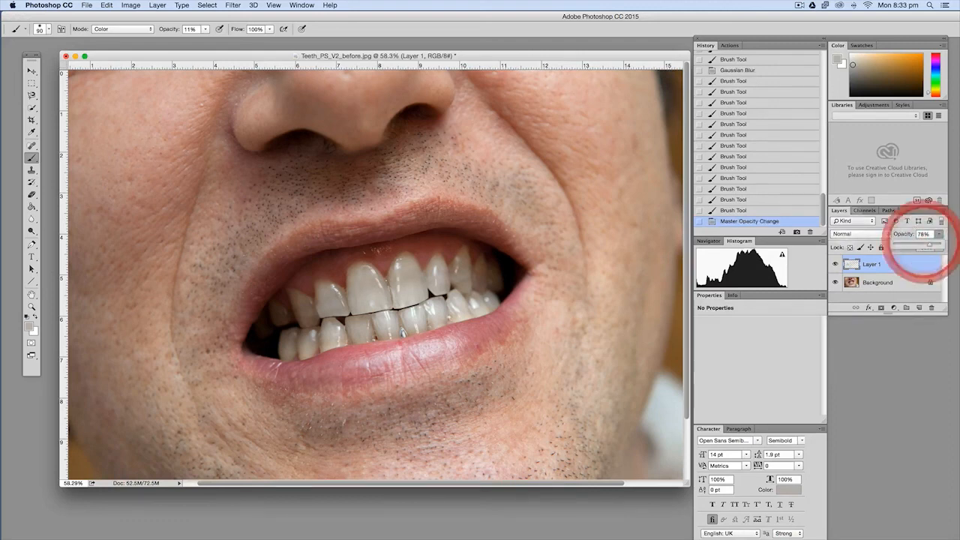
scroll(354, 218, down, 3)
scroll(354, 218, down, 2)
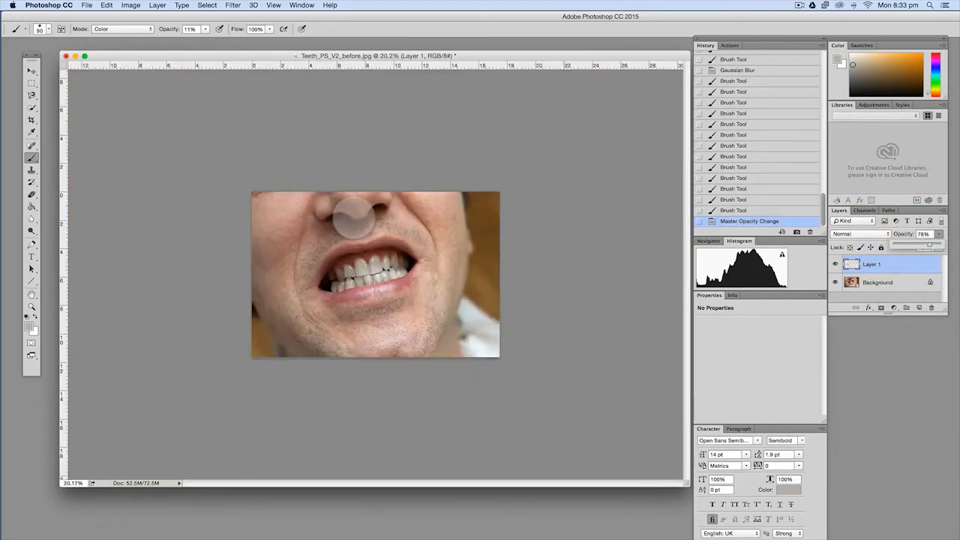
scroll(354, 215, up, 3)
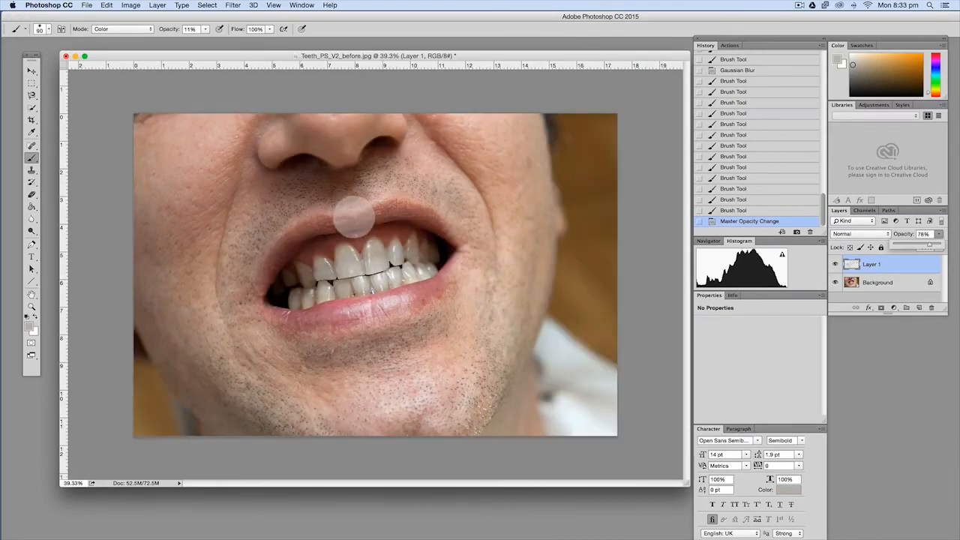